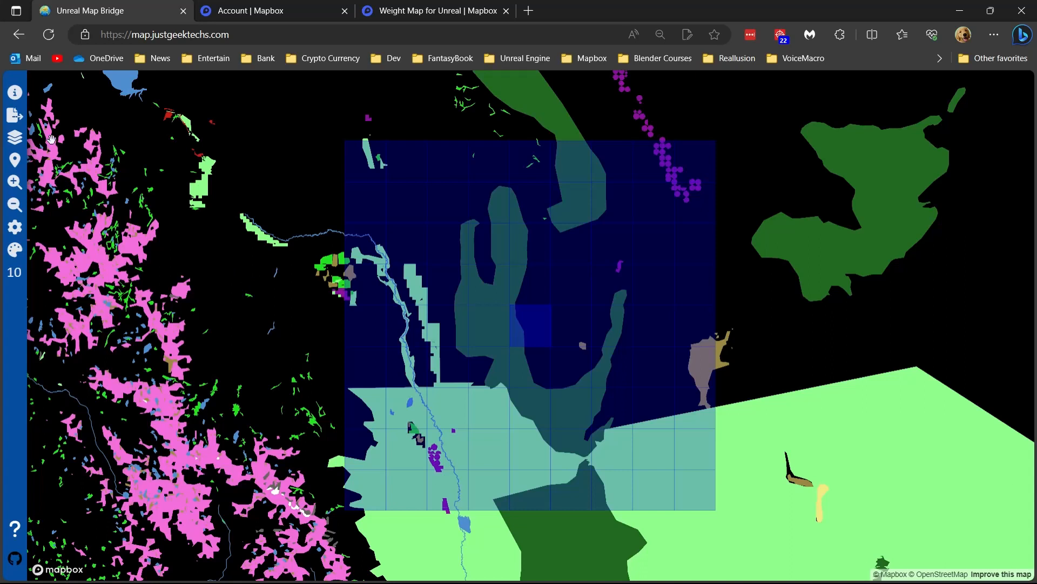
# View the export settings, and switch the map style to Outdoors
pyautogui.click(12, 117)
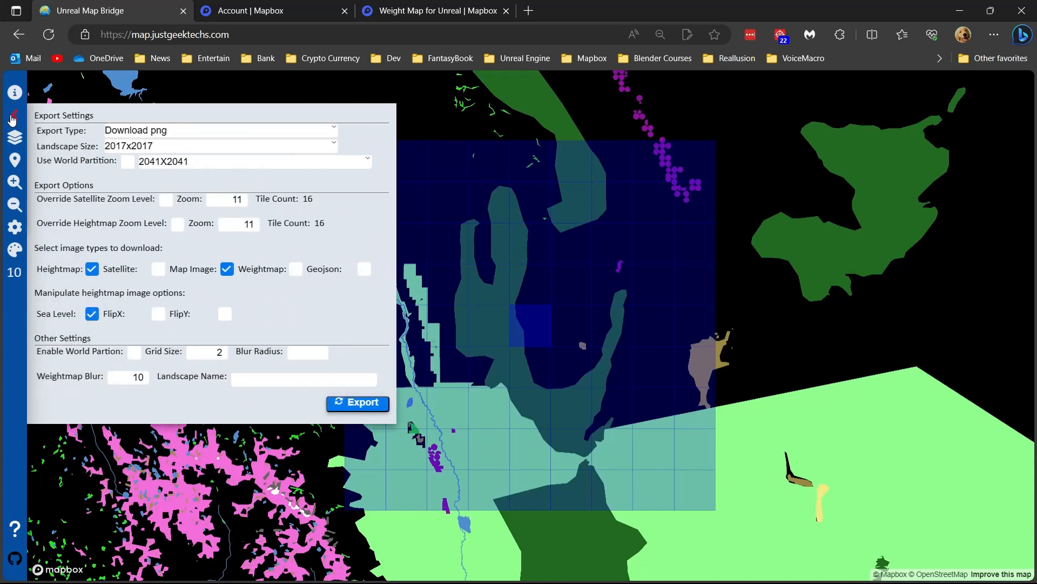
pyautogui.click(12, 117)
pyautogui.click(13, 117)
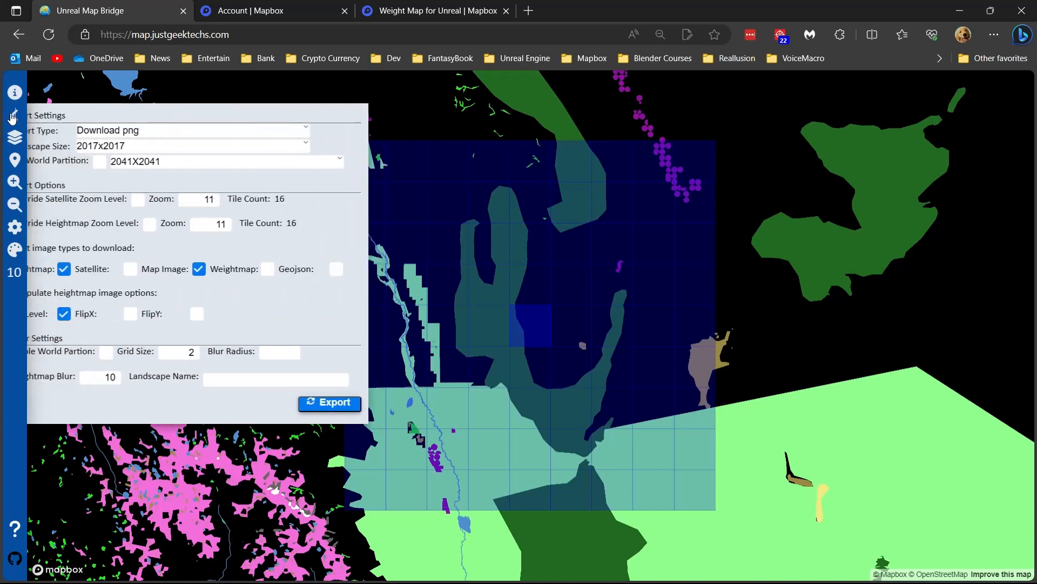
pyautogui.click(11, 141)
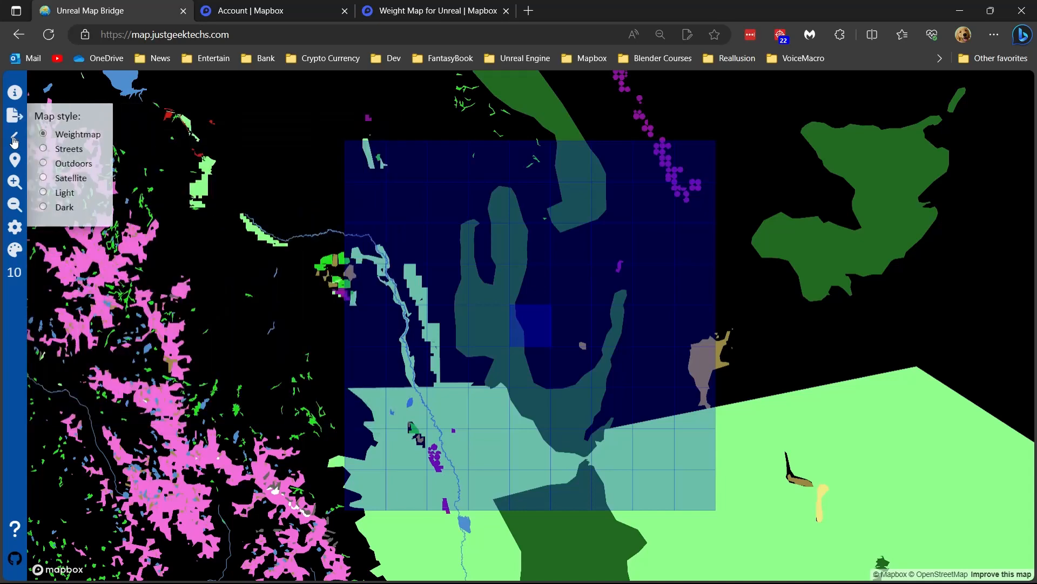
pyautogui.click(43, 163)
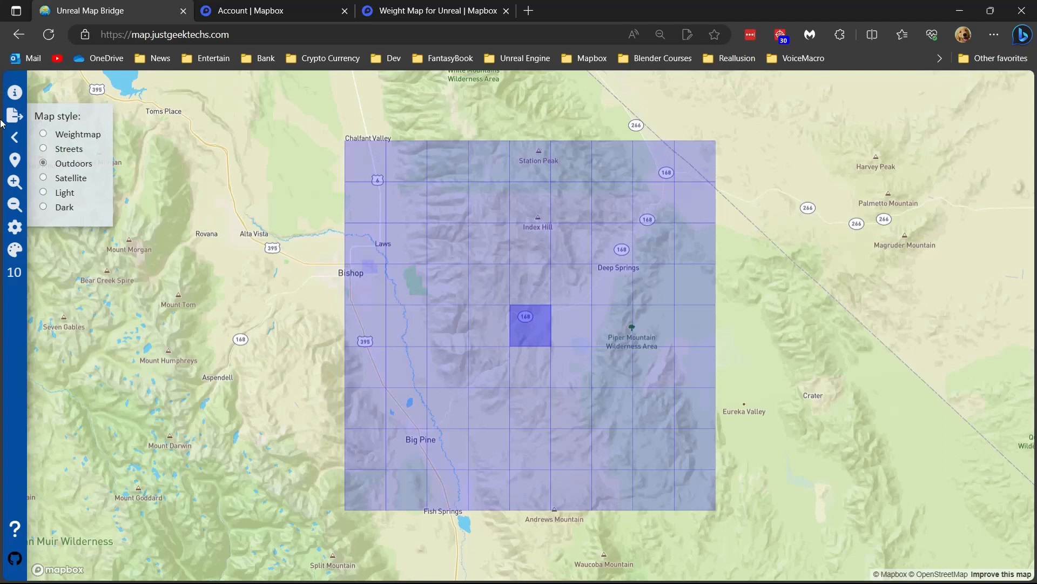
# Open the user settings and view the Copy Mapbox Weightmap Style page linked in the help
pyautogui.click(12, 228)
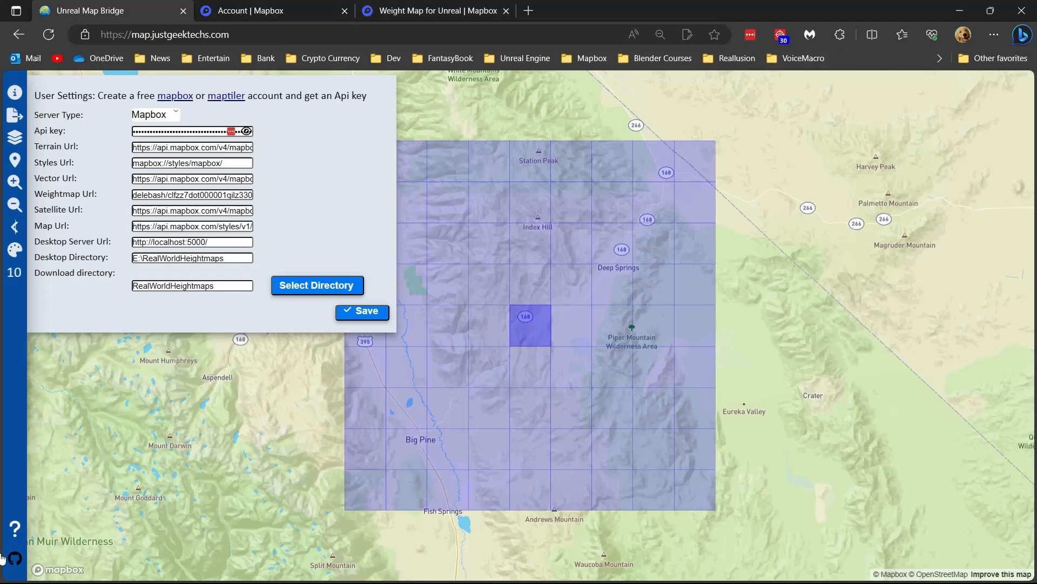
pyautogui.click(15, 528)
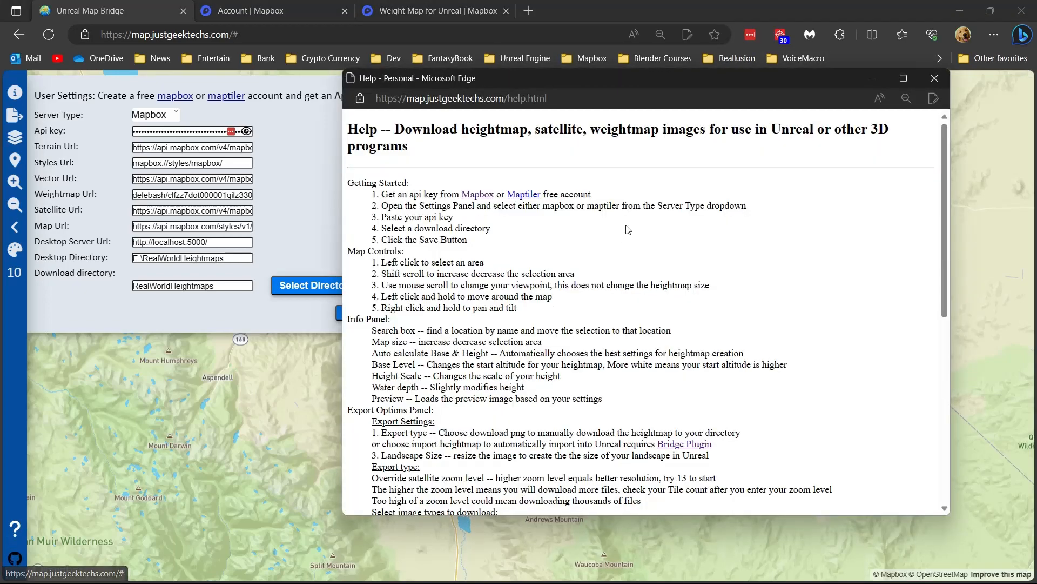
pyautogui.scroll(-7, 621, 223)
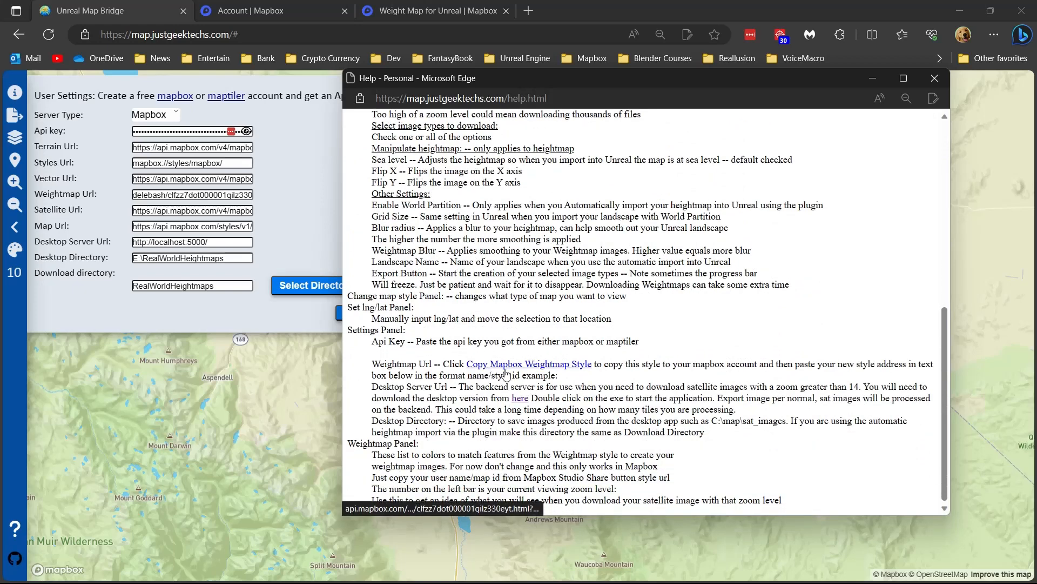
pyautogui.click(551, 370)
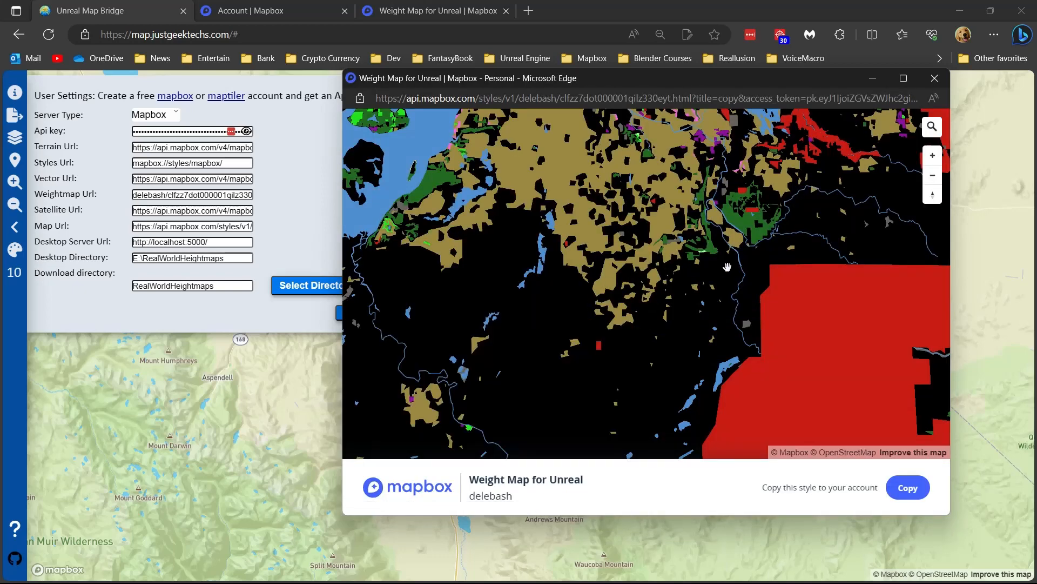
pyautogui.click(908, 77)
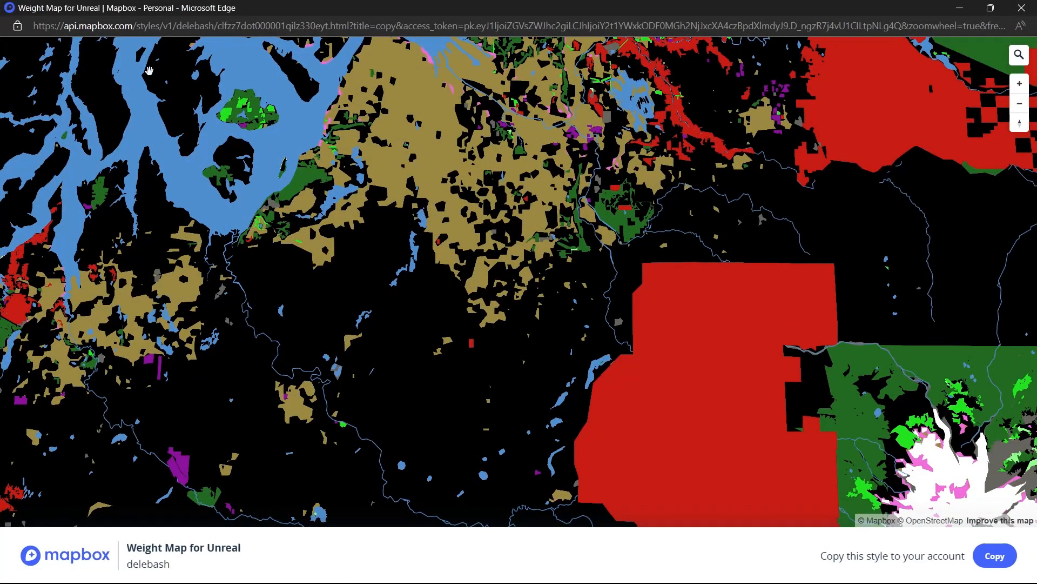
pyautogui.moveTo(903, 563)
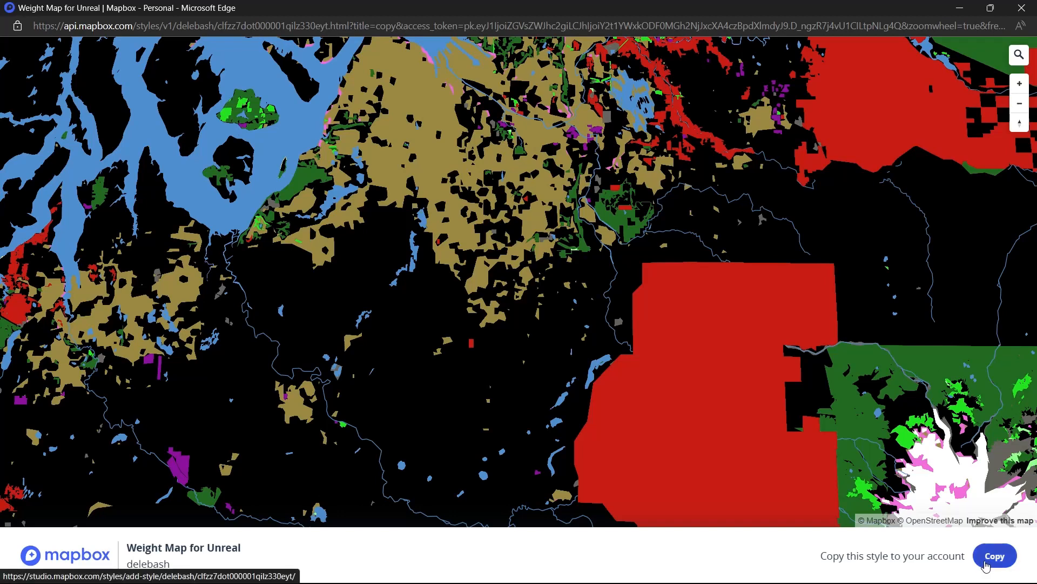
pyautogui.click(1019, 8)
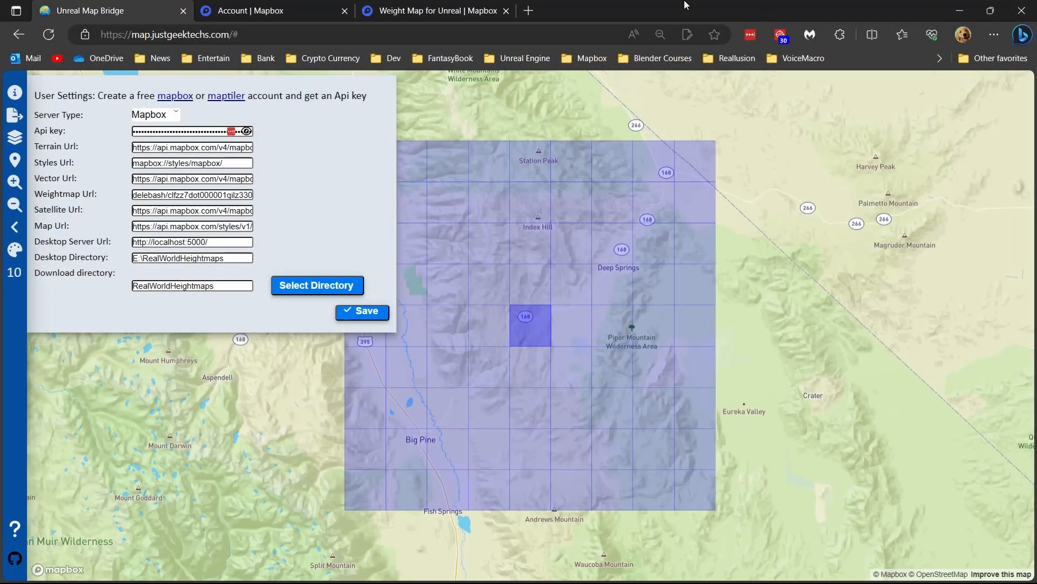
# Find the Mapbox website in a new tab by searching for "mapbox", and log in to the account
pyautogui.click(525, 10)
pyautogui.write('m')
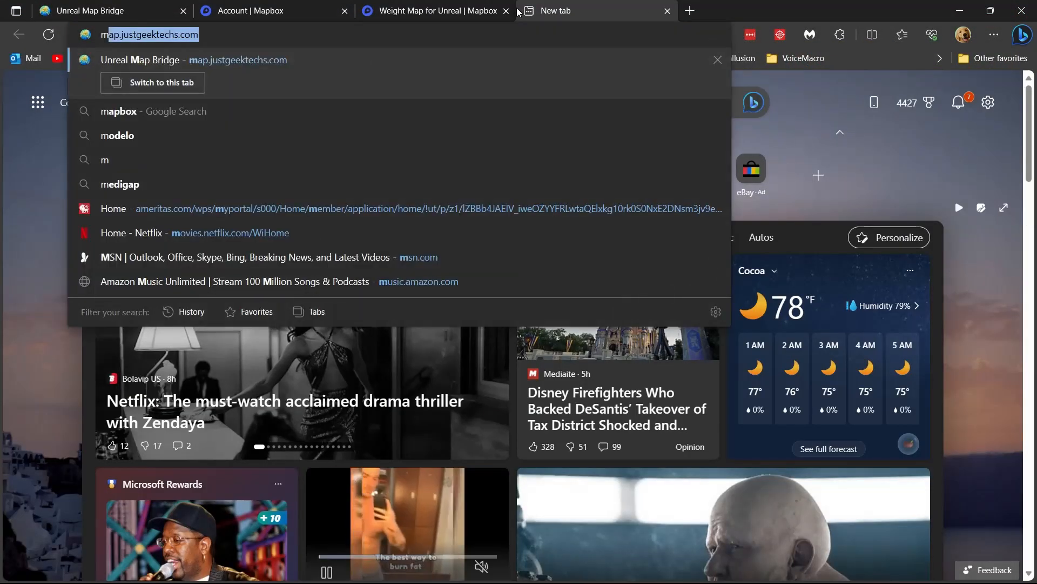
pyautogui.write('apbox')
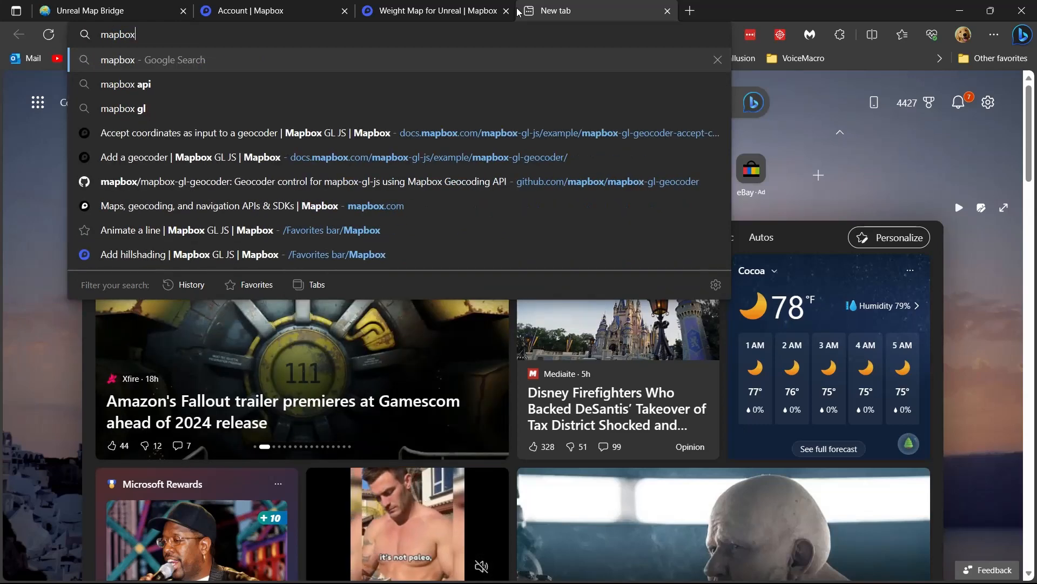
pyautogui.press('Return')
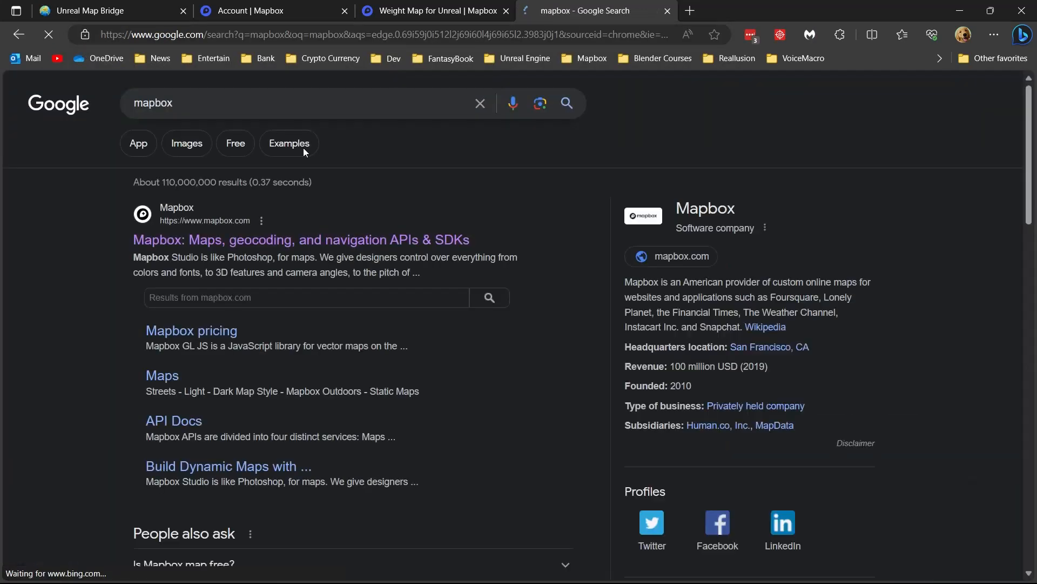
pyautogui.click(174, 244)
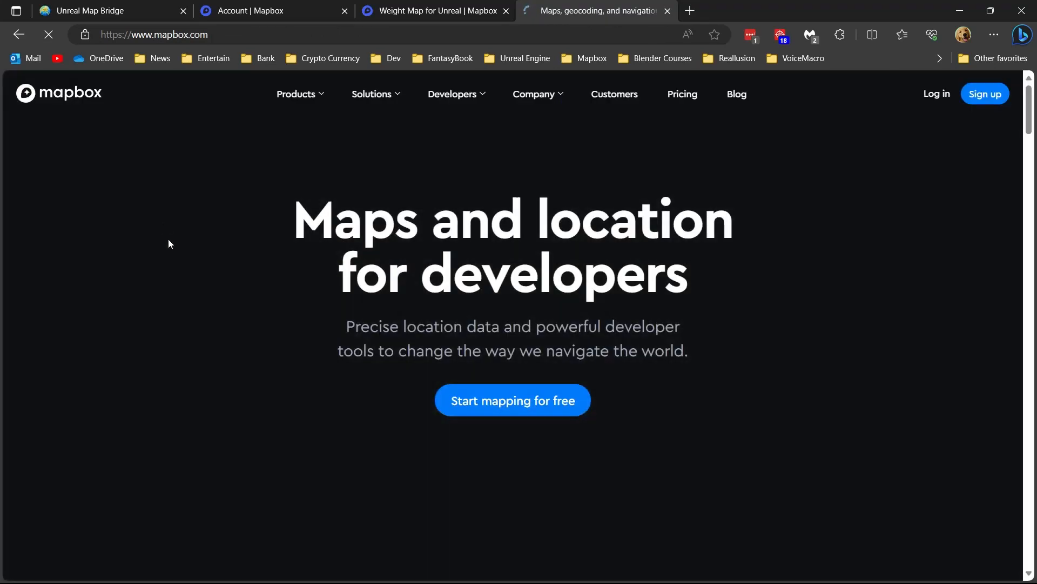
pyautogui.click(948, 96)
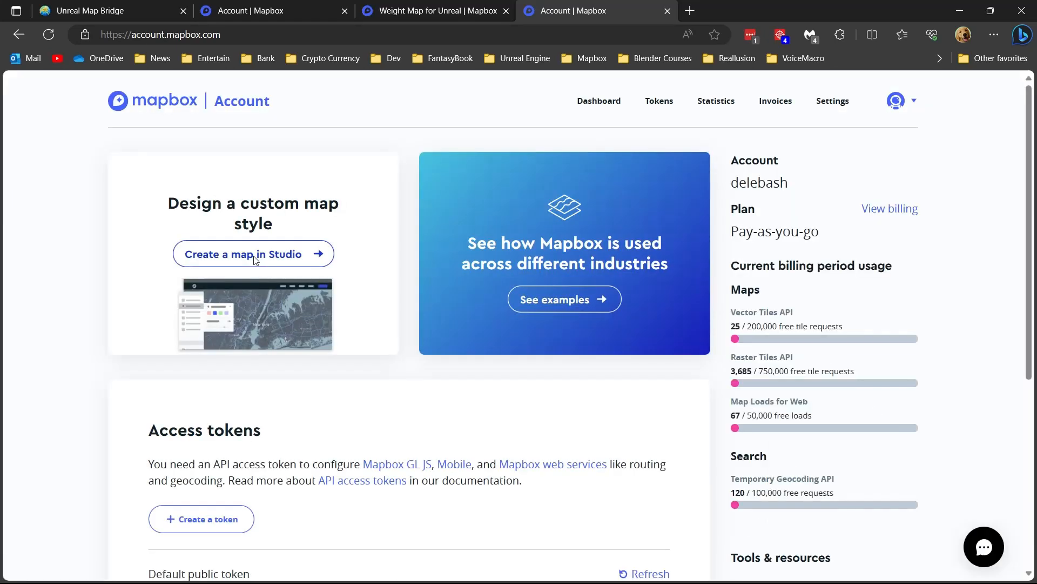
# Open the Weight Map for Unreal style in Mapbox Studio and bring up the developer resources in its share settings
pyautogui.click(251, 258)
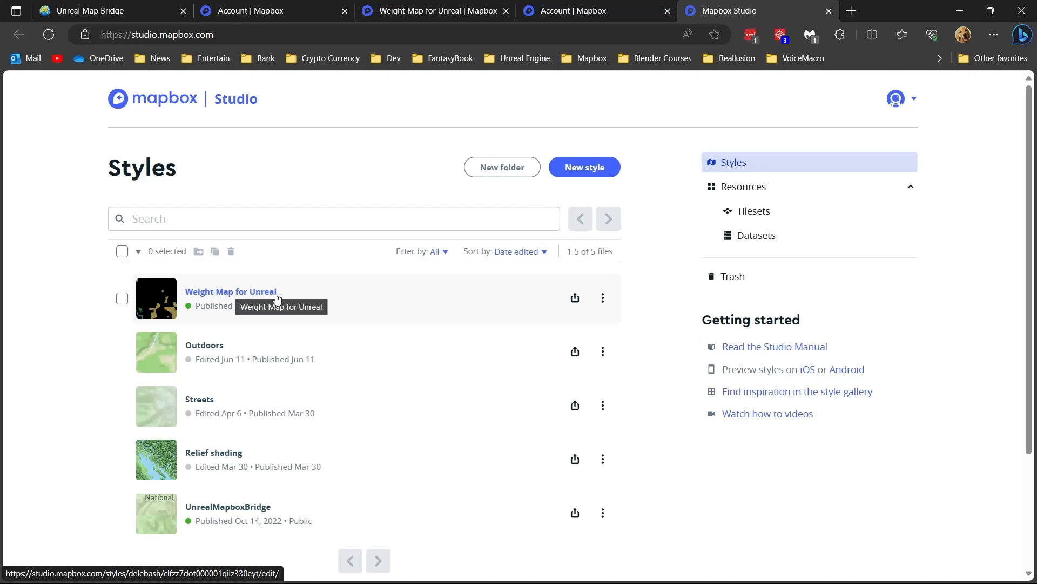
pyautogui.click(207, 293)
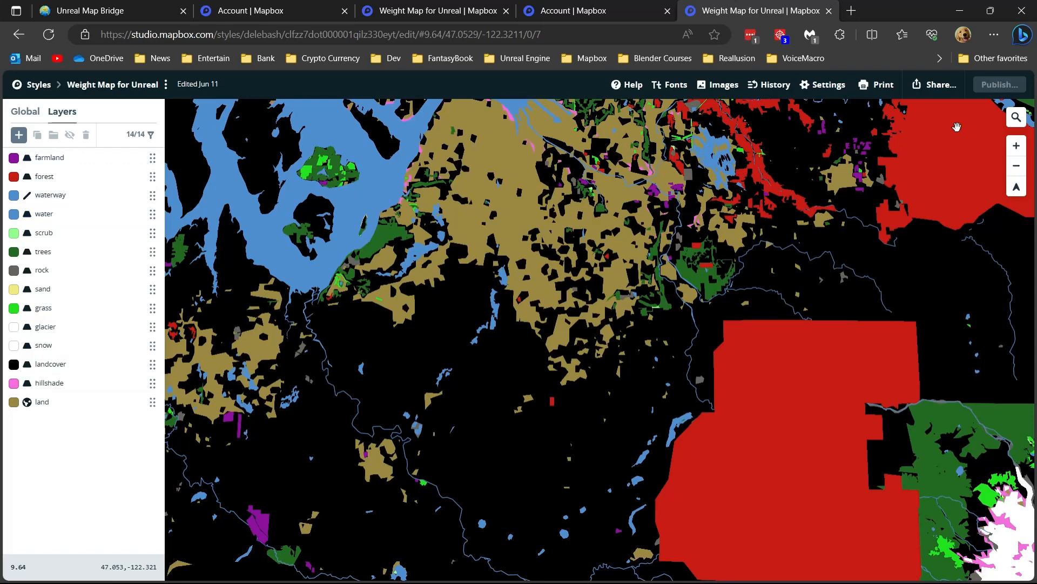
pyautogui.click(932, 94)
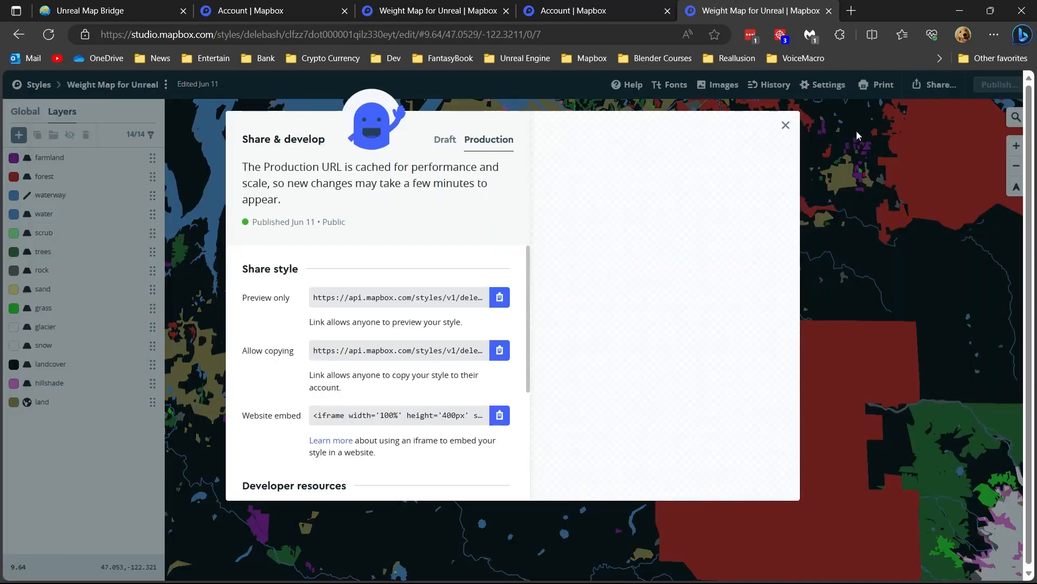
pyautogui.scroll(-3, 414, 327)
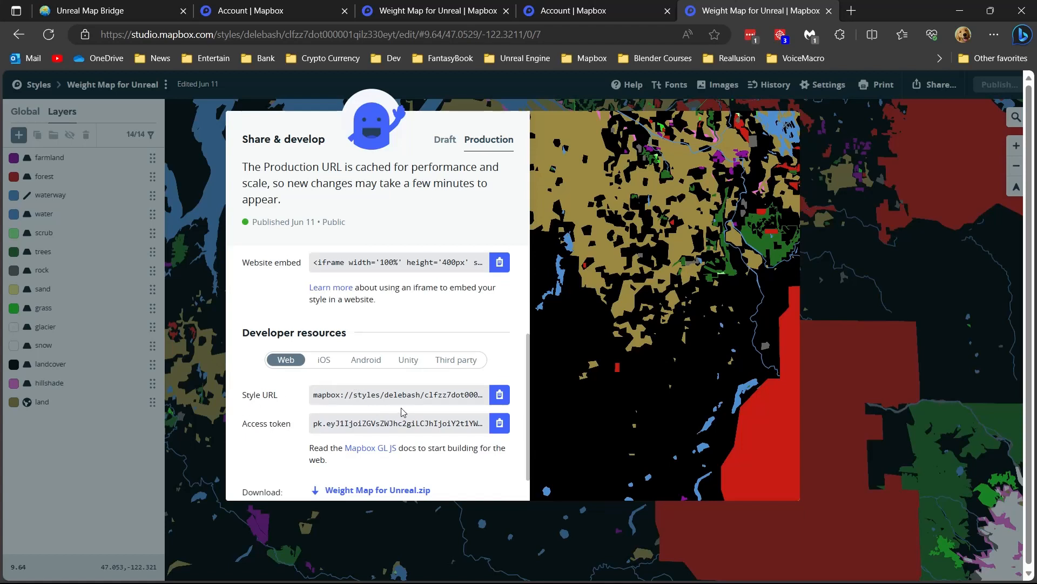
# Try to select only the part of the Style URL that follows mapbox://styles/
pyautogui.moveTo(385, 397); pyautogui.dragTo(480, 396)
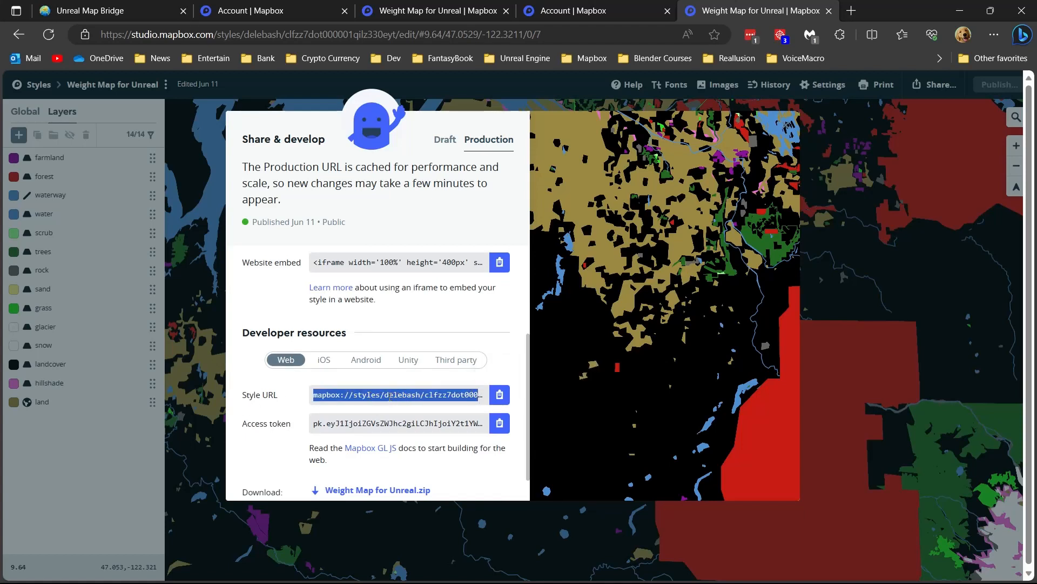
pyautogui.click(448, 319)
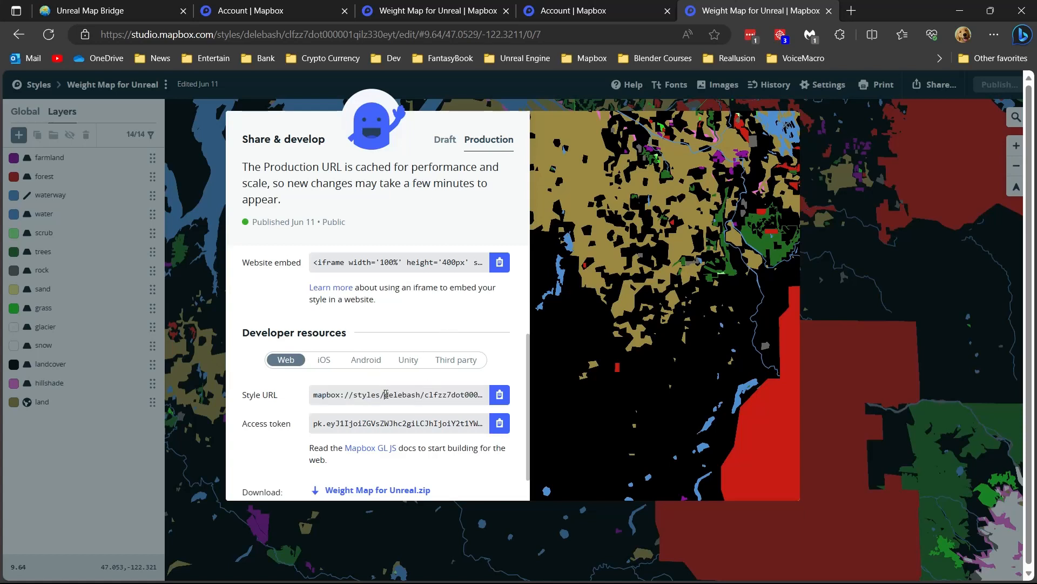
pyautogui.moveTo(386, 393); pyautogui.dragTo(495, 390)
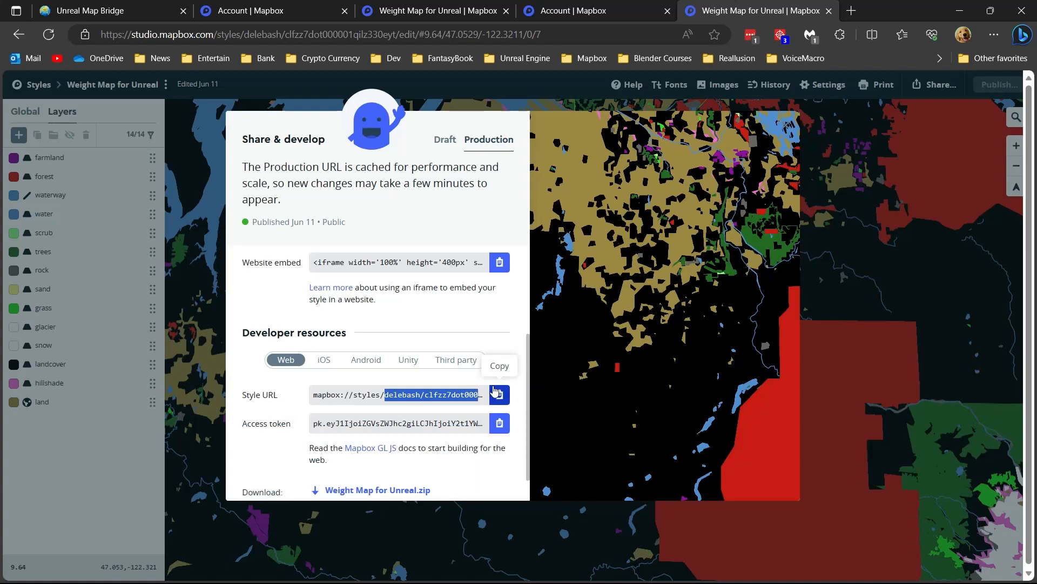
pyautogui.tripleClick(470, 393)
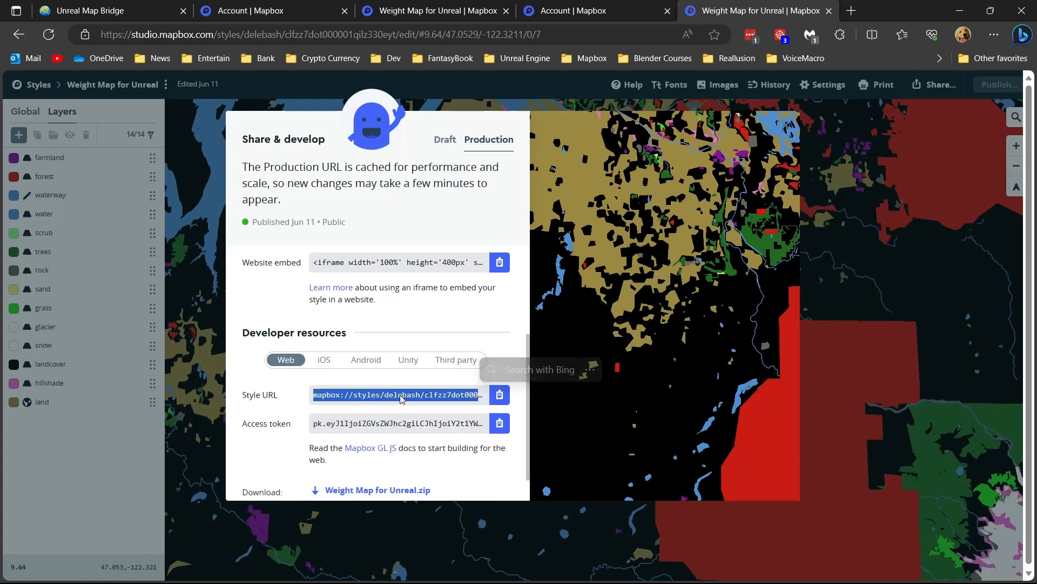
pyautogui.click(463, 337)
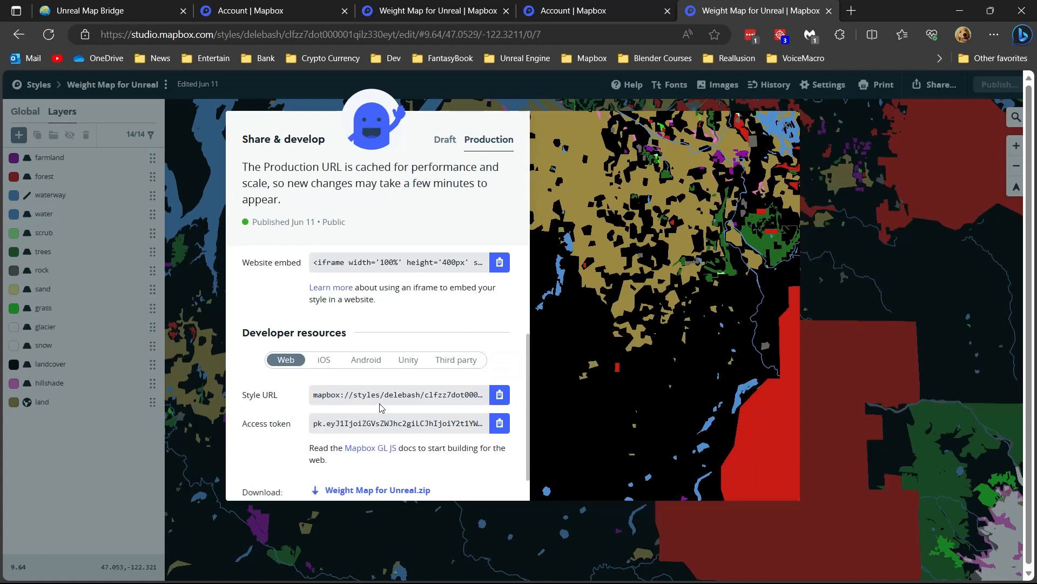
pyautogui.moveTo(384, 396); pyautogui.dragTo(492, 398)
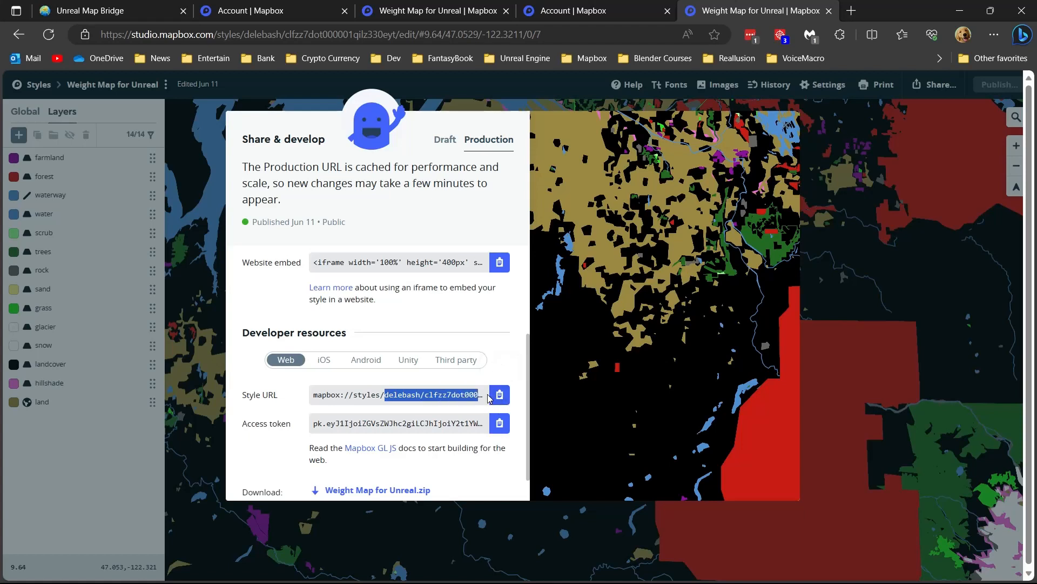
pyautogui.tripleClick(488, 398)
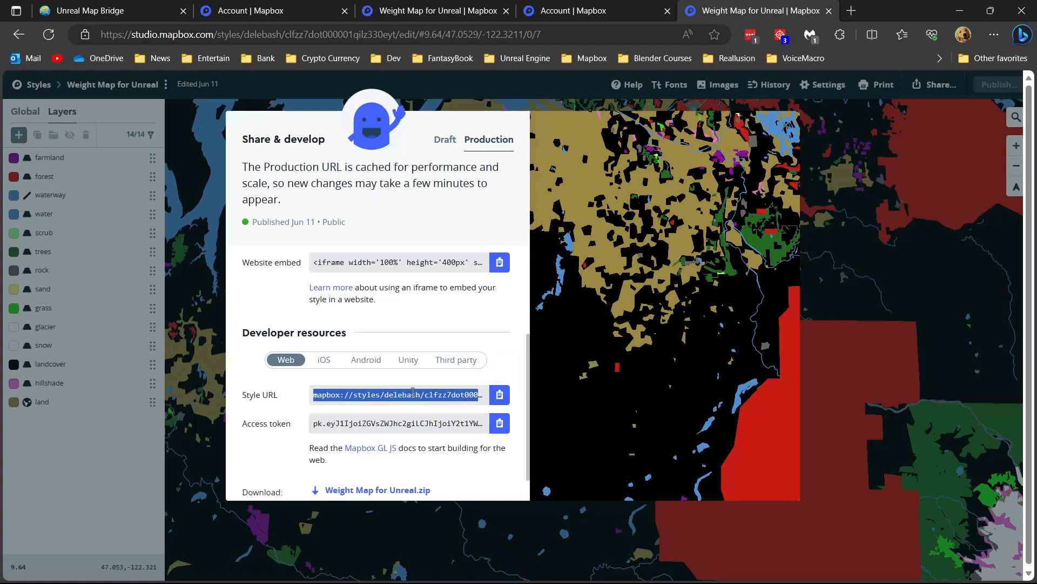
pyautogui.click(406, 328)
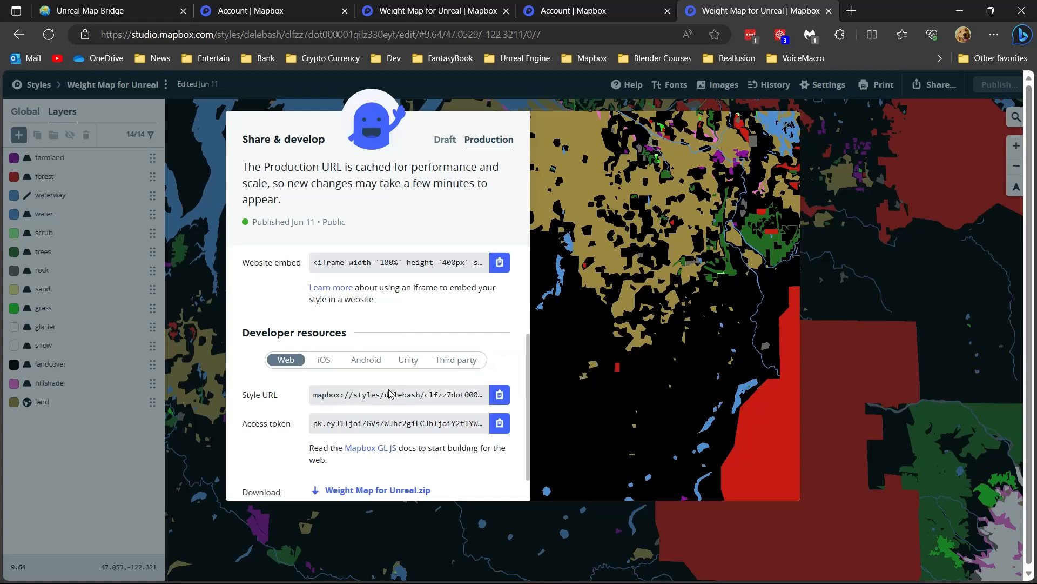
pyautogui.moveTo(385, 395); pyautogui.dragTo(479, 393)
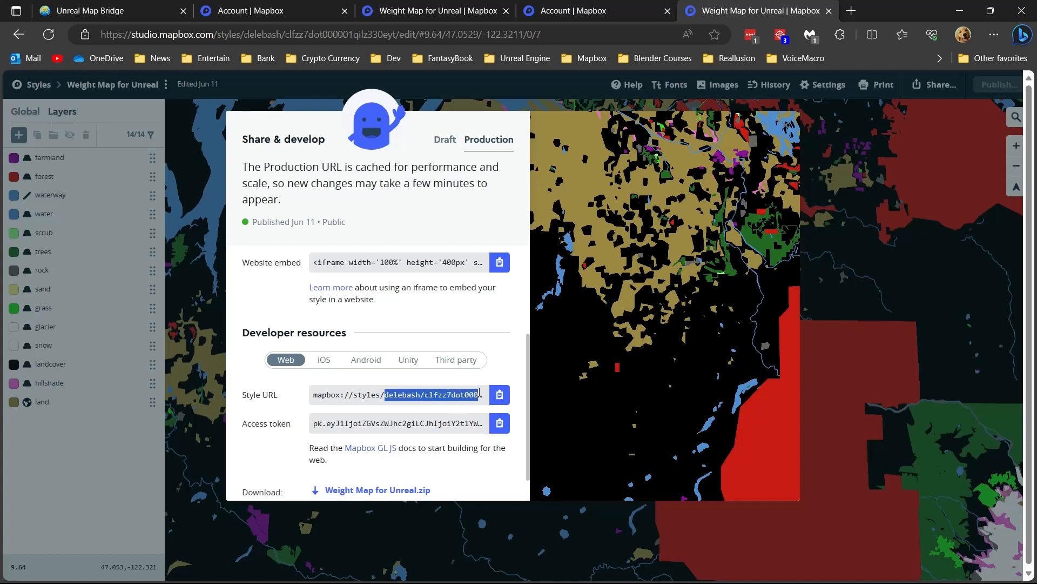
pyautogui.tripleClick(476, 394)
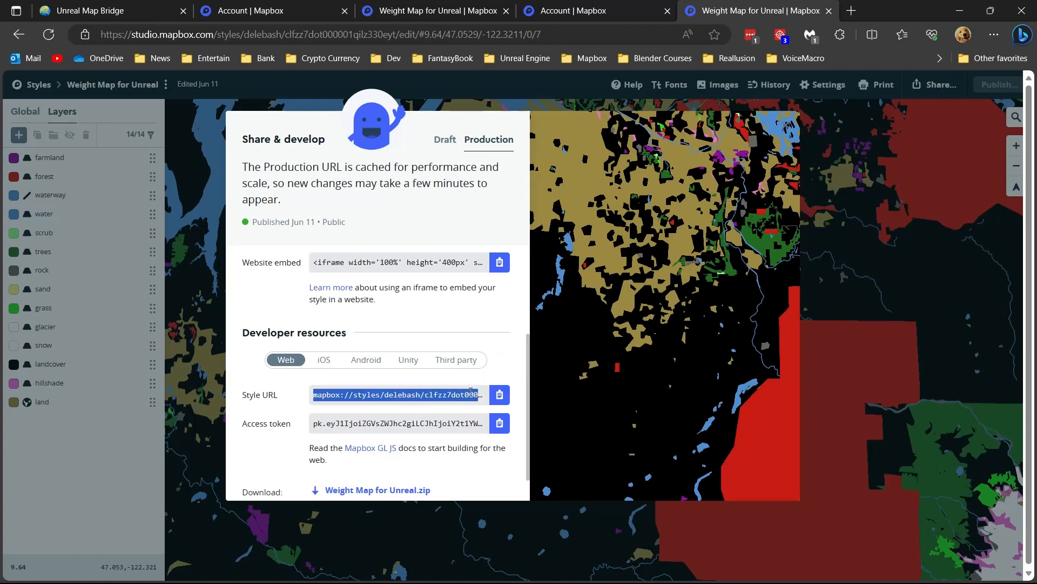
# Copy the full Style URL and paste it over the Weightmap Url in the Unreal Map Bridge settings
pyautogui.click(500, 395)
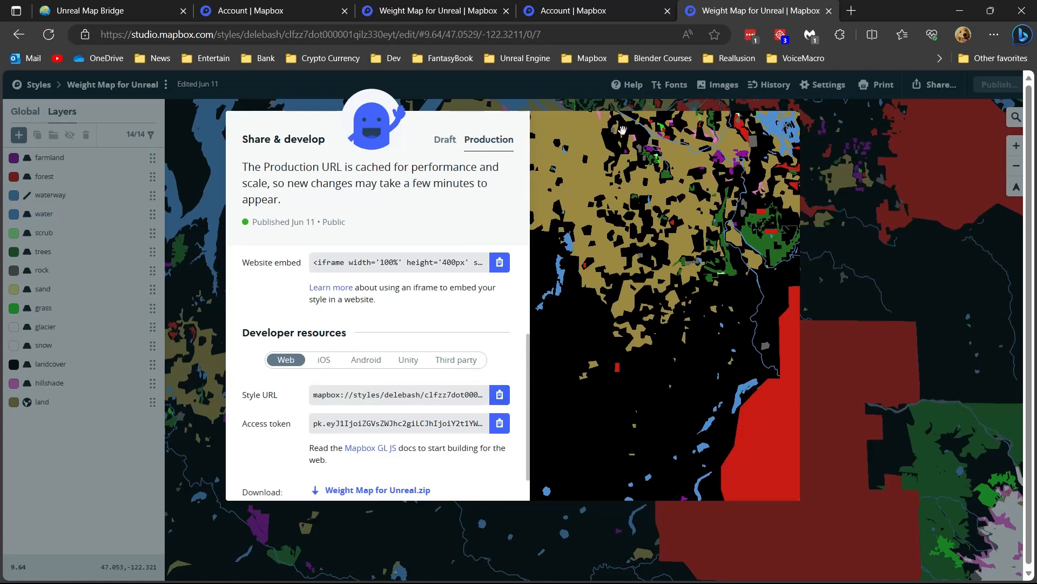
pyautogui.click(67, 10)
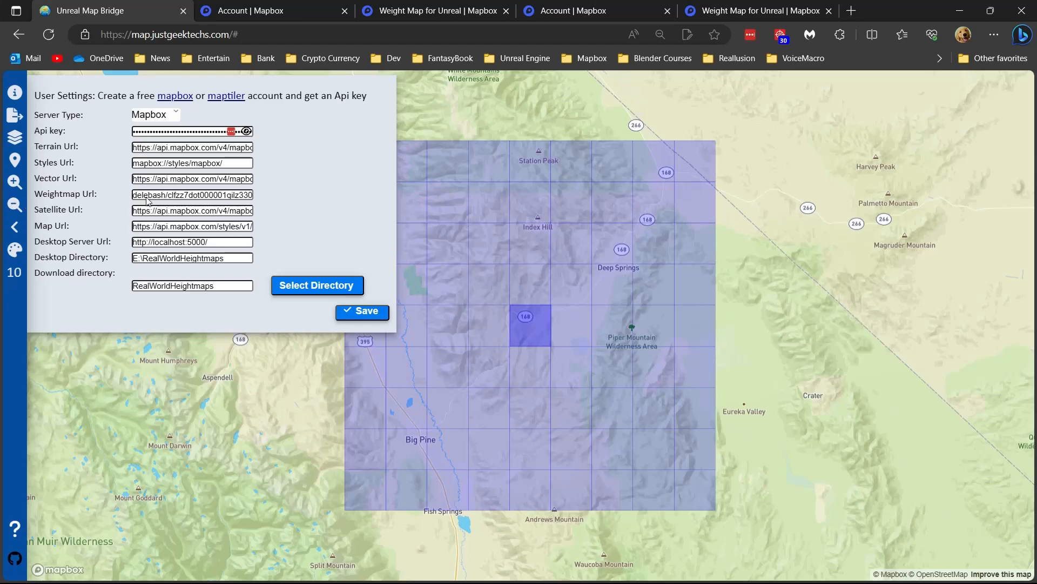
pyautogui.moveTo(148, 198); pyautogui.dragTo(145, 199)
pyautogui.hotkey('ctrl', 'a')
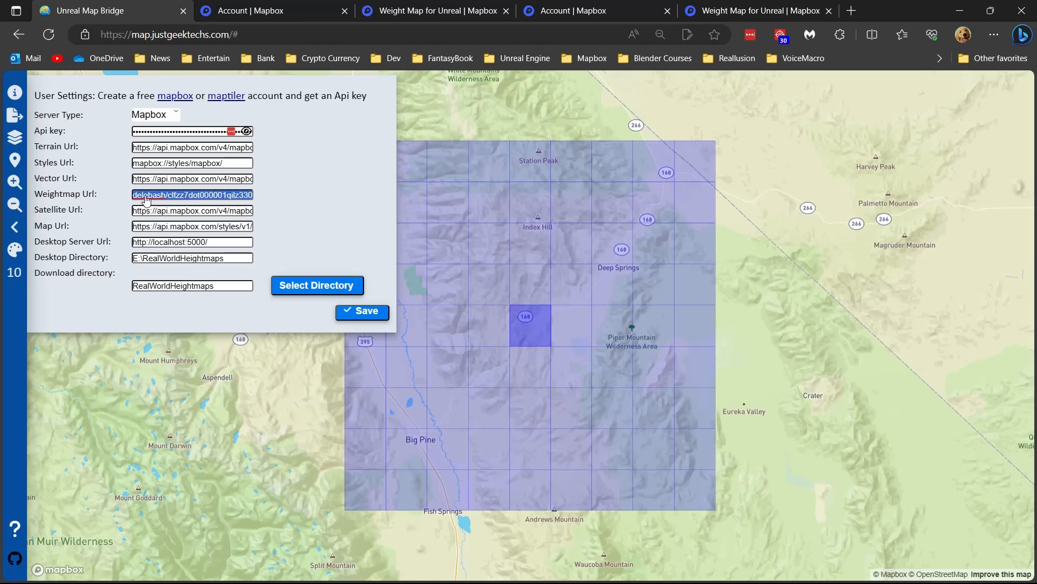
pyautogui.hotkey('ctrl', 'v')
# Remove the mapbox://styles/ prefix from the Weightmap Url, leaving only the account and style ID, and save the settings
pyautogui.moveTo(166, 199); pyautogui.dragTo(107, 193)
pyautogui.click(176, 200)
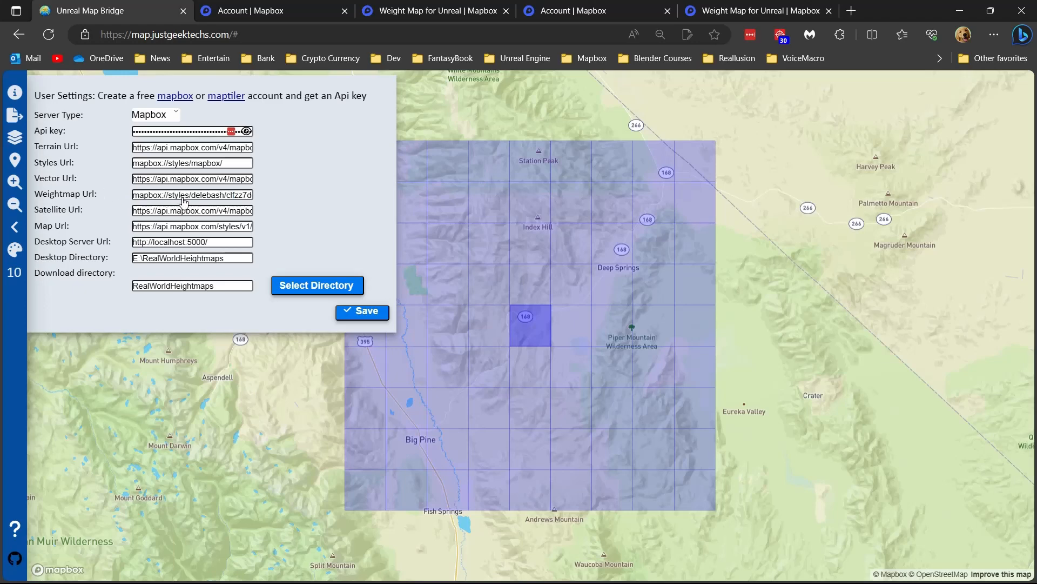
pyautogui.moveTo(192, 200); pyautogui.dragTo(129, 195)
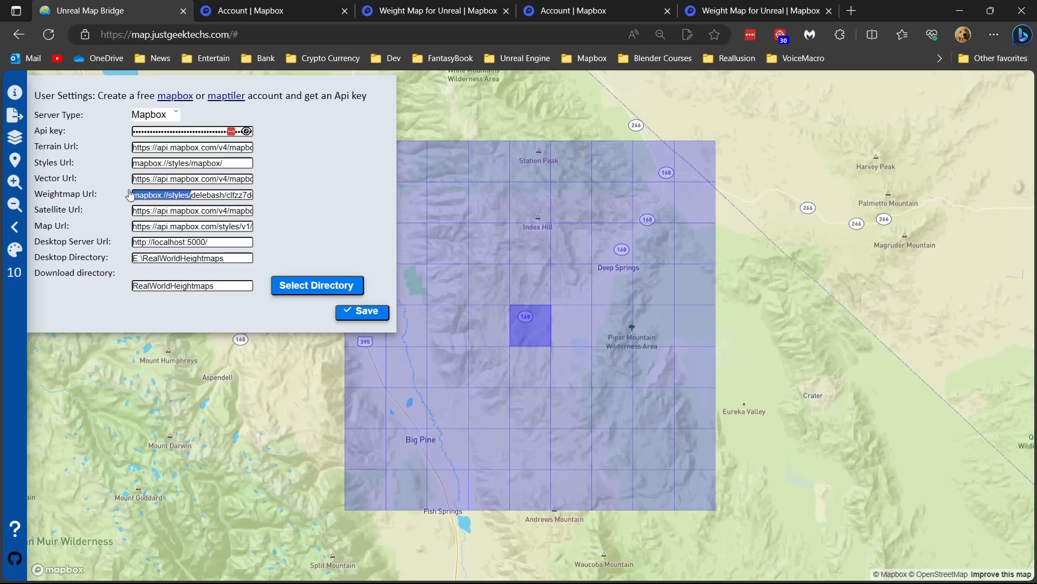
pyautogui.press('BackSpace')
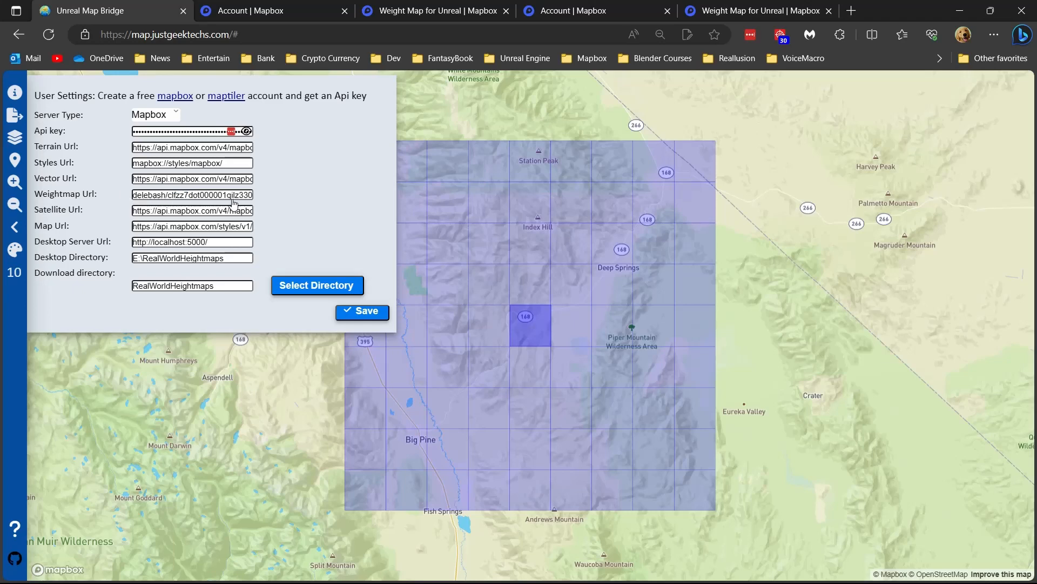
pyautogui.click(373, 312)
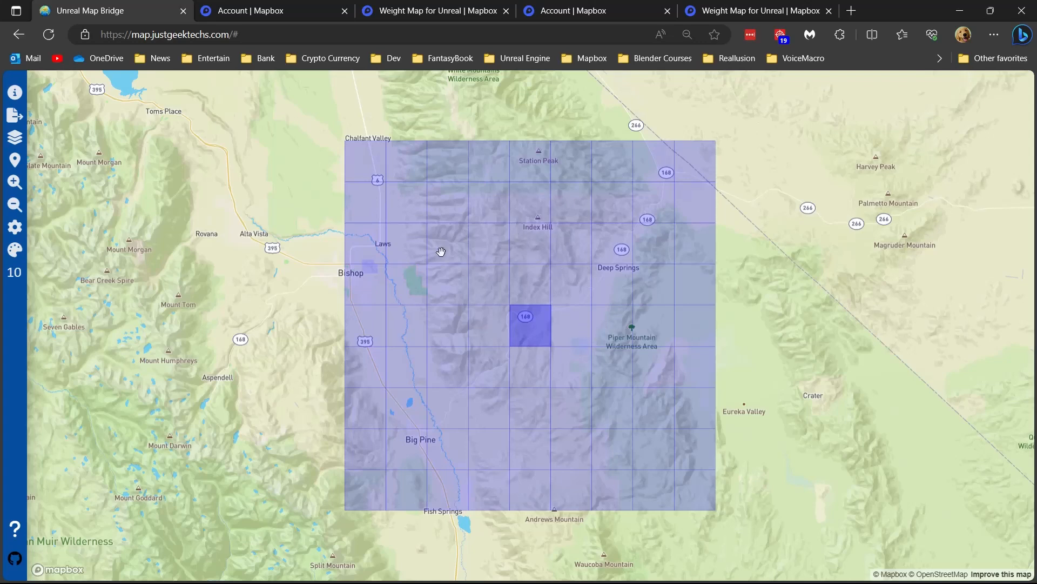
# Switch the map style to Weightmap and export the Heightmap and Map Image as PNG, allowing the site to edit files in RealWorldHeightmaps
pyautogui.click(15, 138)
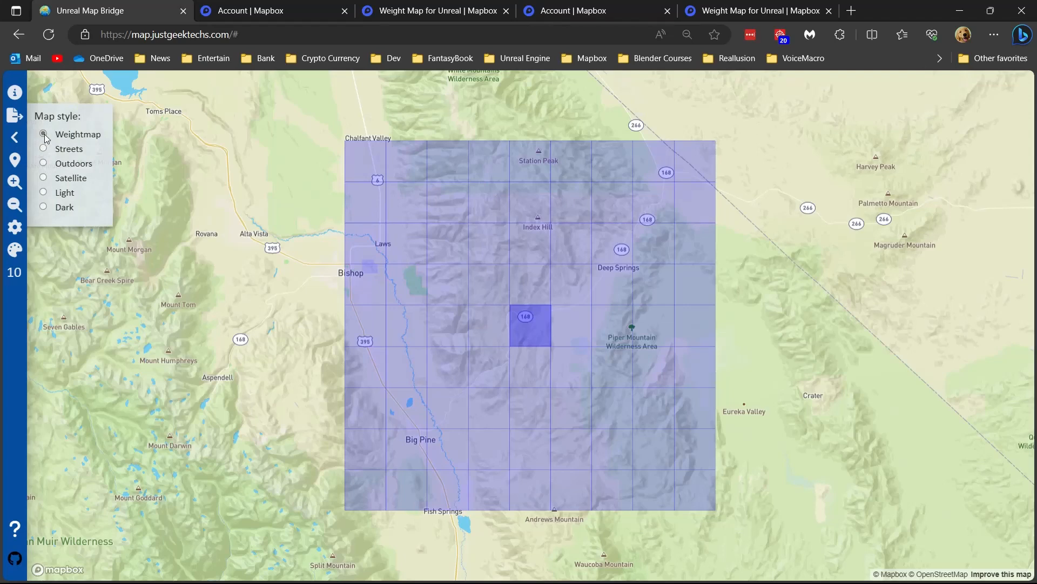
pyautogui.click(44, 135)
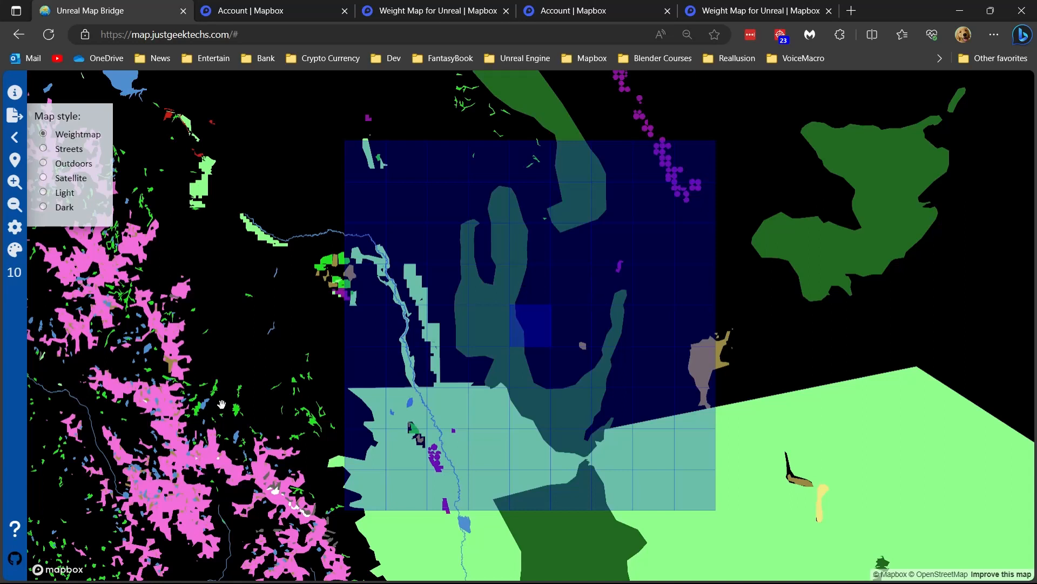
pyautogui.click(12, 114)
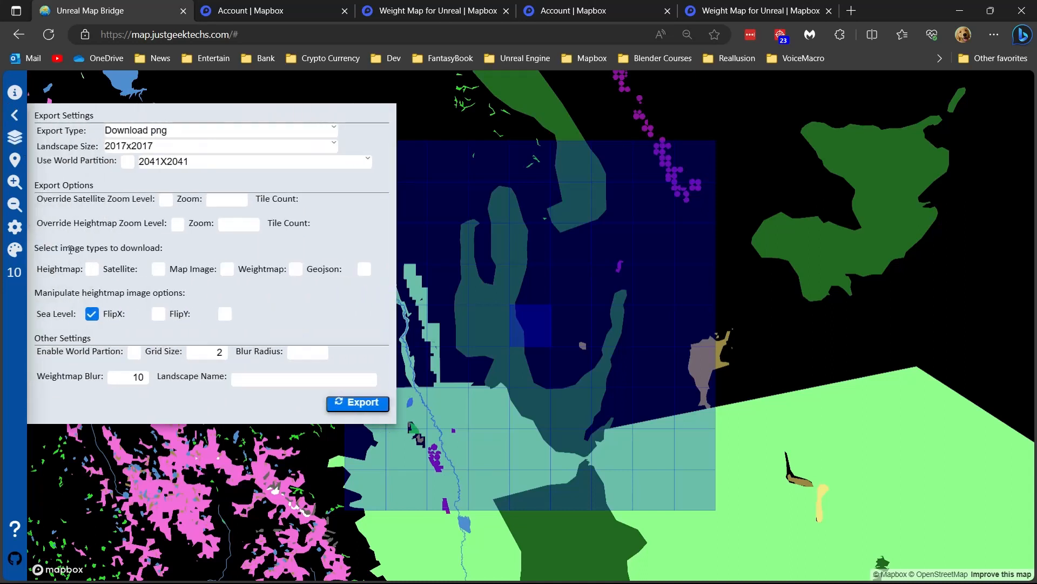
pyautogui.click(91, 270)
pyautogui.click(226, 270)
pyautogui.click(330, 409)
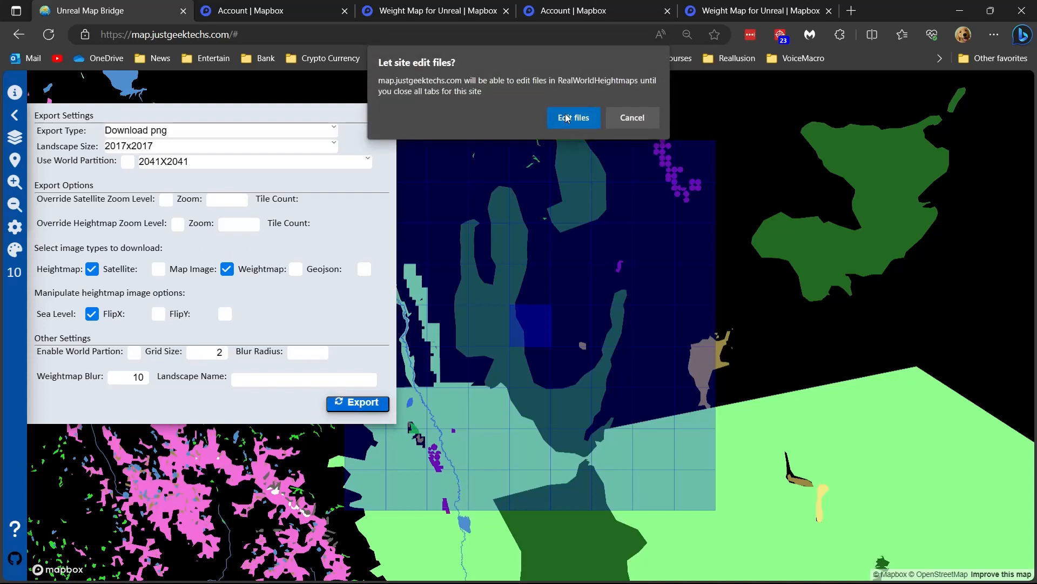
pyautogui.click(567, 119)
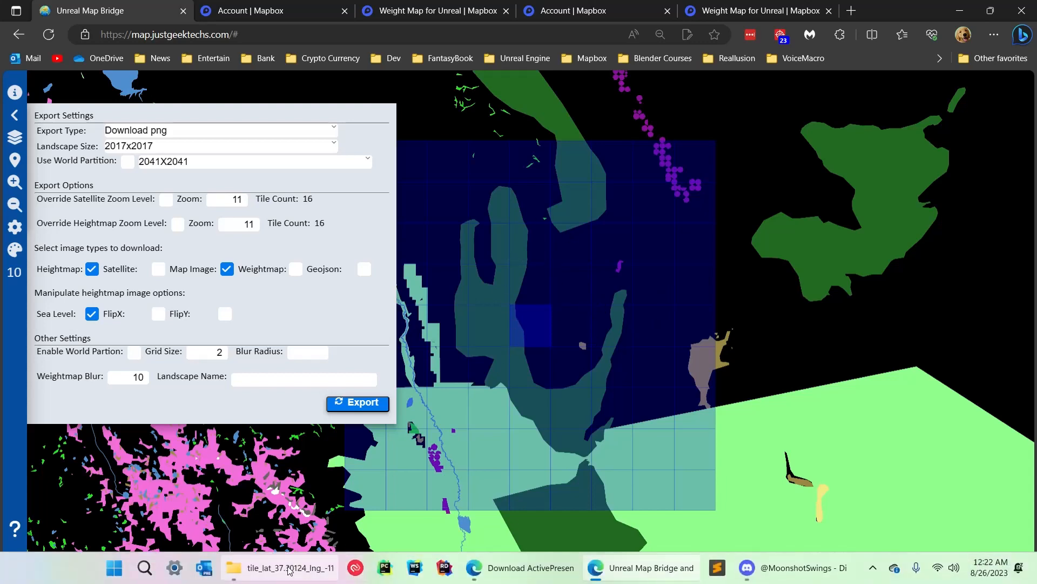
# In File Explorer, open the exported tile_lat_37.30124_lng_-118.11931 folder inside RealWorldHeightmaps on the data (E:) drive
pyautogui.click(276, 569)
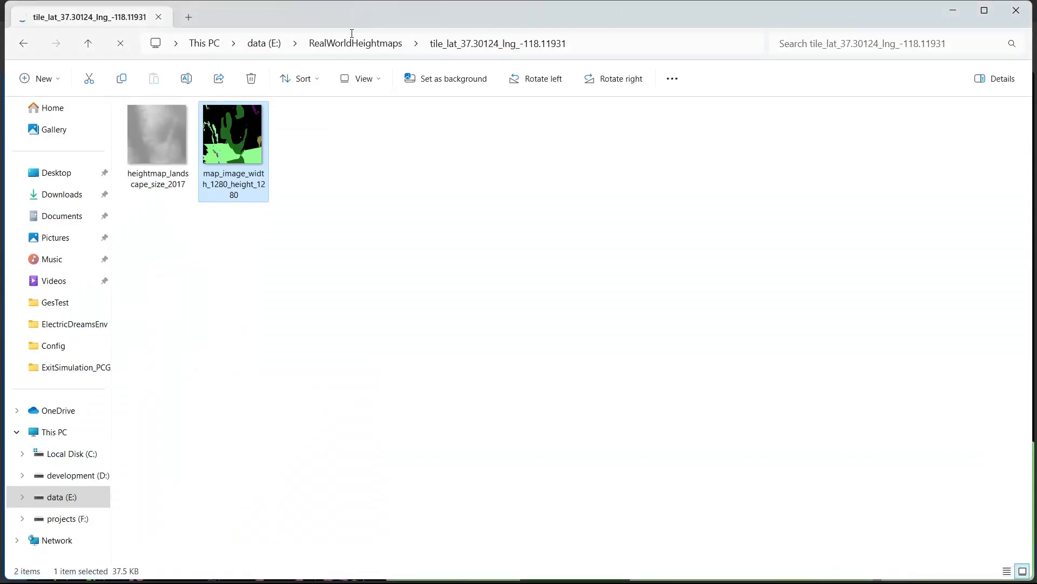
pyautogui.click(339, 43)
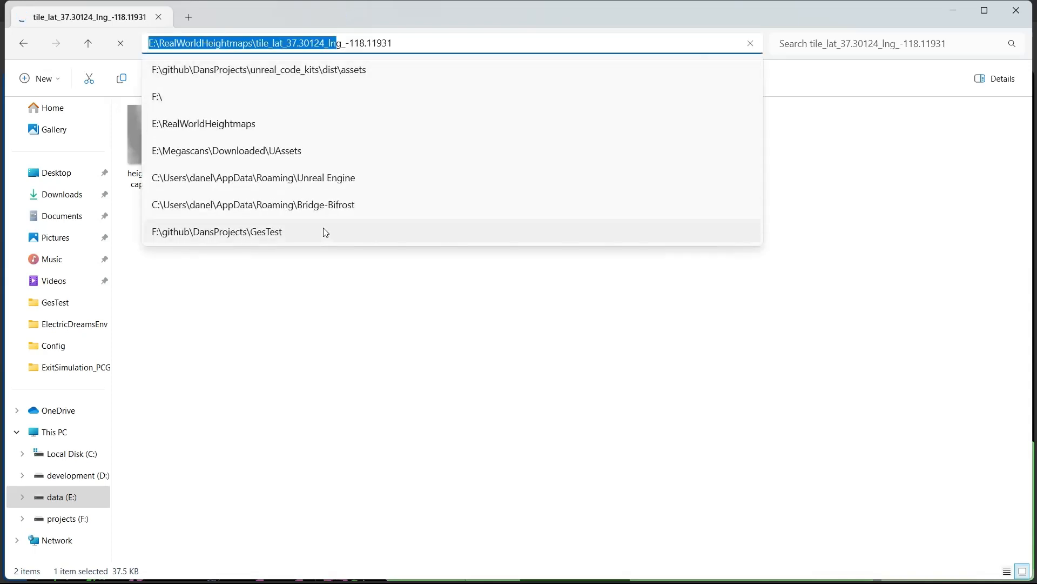
pyautogui.click(324, 232)
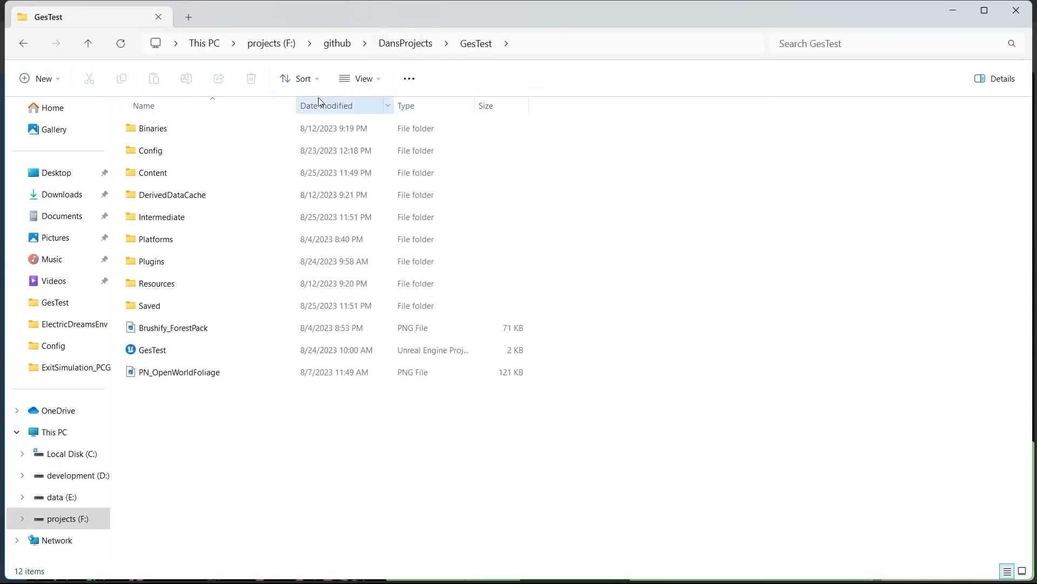
pyautogui.click(59, 498)
pyautogui.click(196, 221)
pyautogui.doubleClick(196, 221)
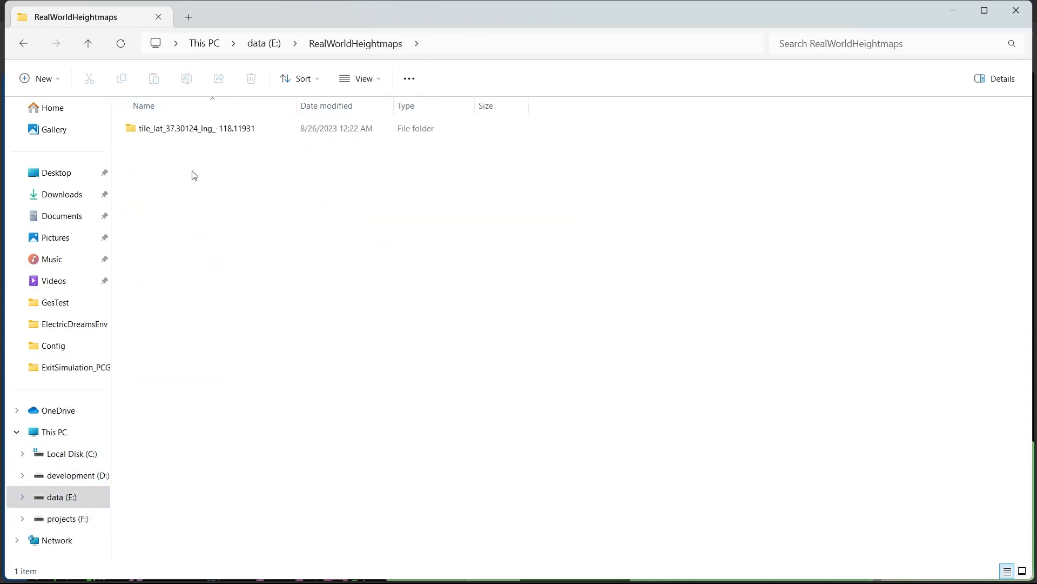
pyautogui.doubleClick(178, 128)
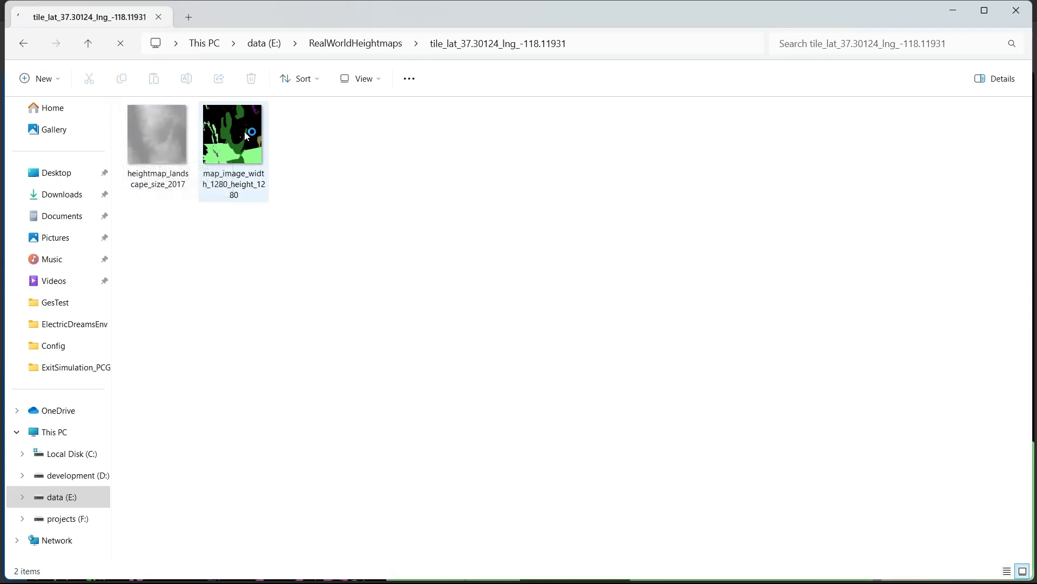
# View the exported map_image_width_1280_height_1280 picture in the image viewer, and close it
pyautogui.moveTo(241, 145)
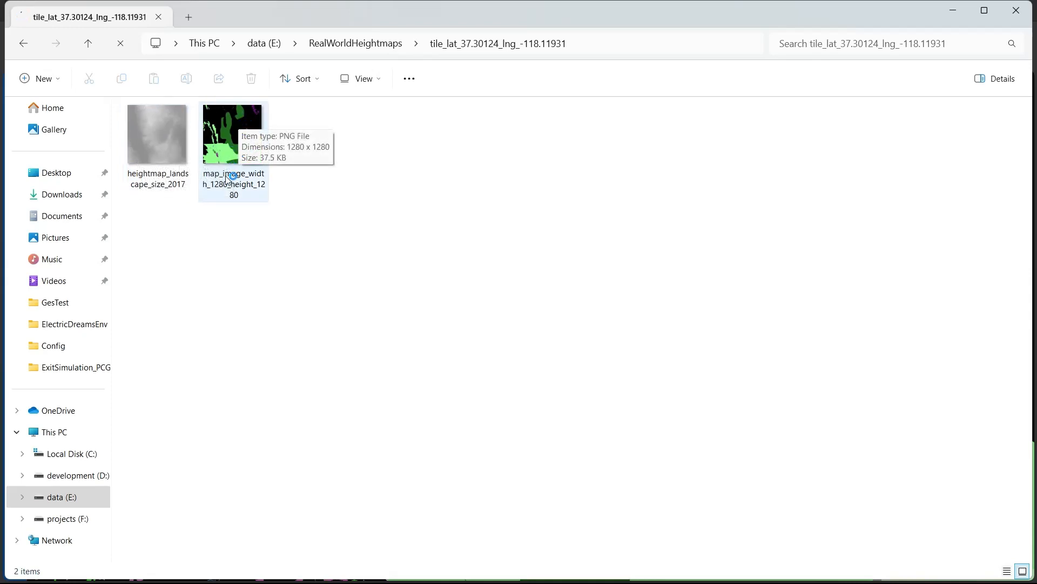
pyautogui.moveTo(170, 190)
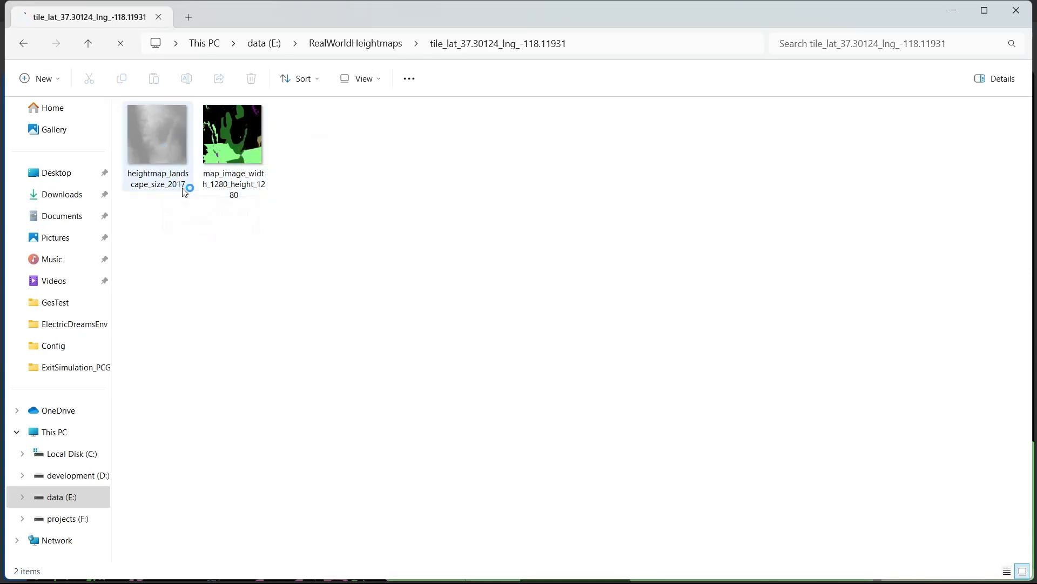
pyautogui.moveTo(265, 215)
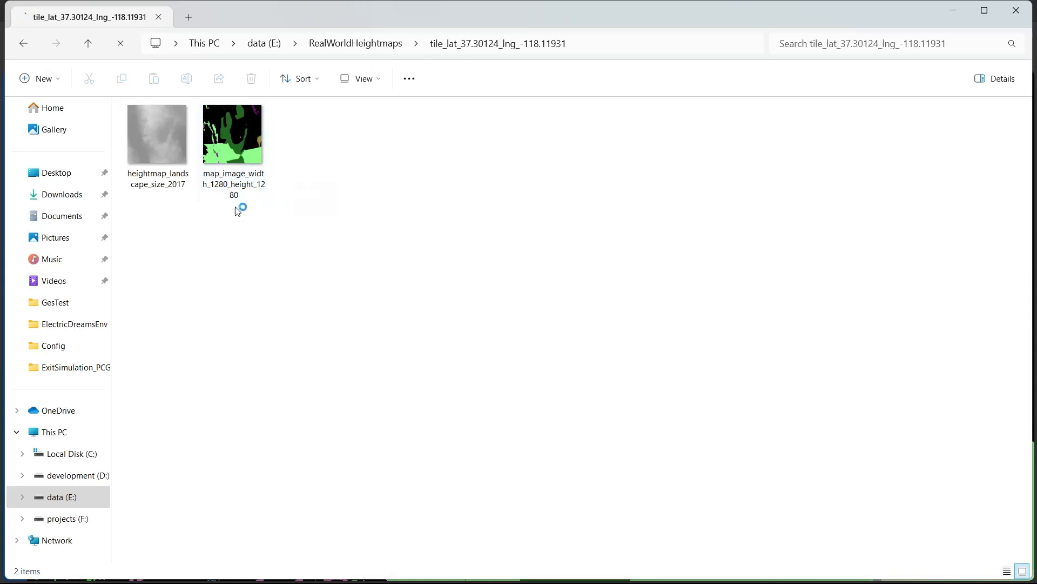
pyautogui.click(246, 174)
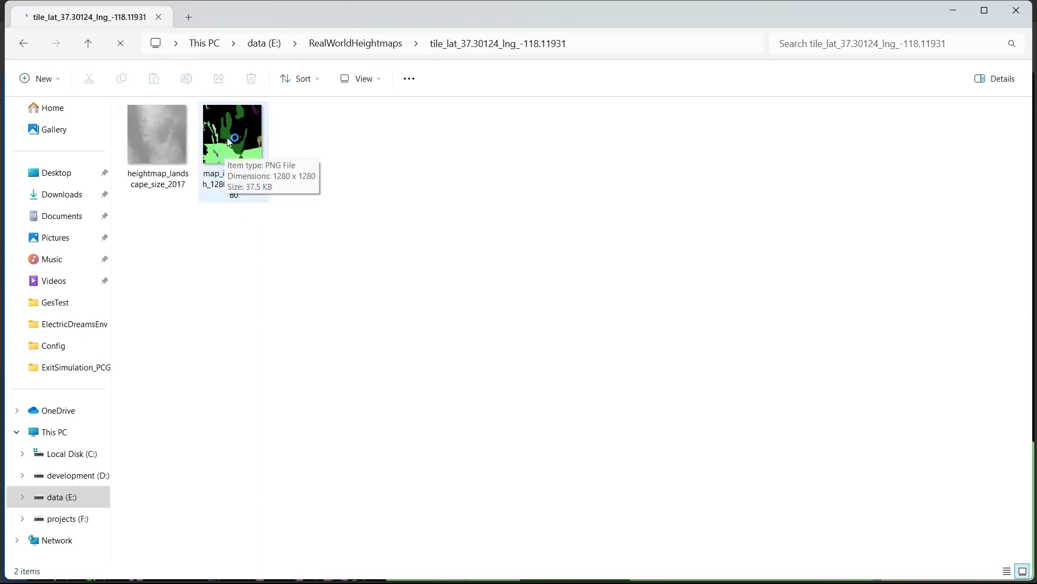
pyautogui.click(214, 211)
pyautogui.click(216, 196)
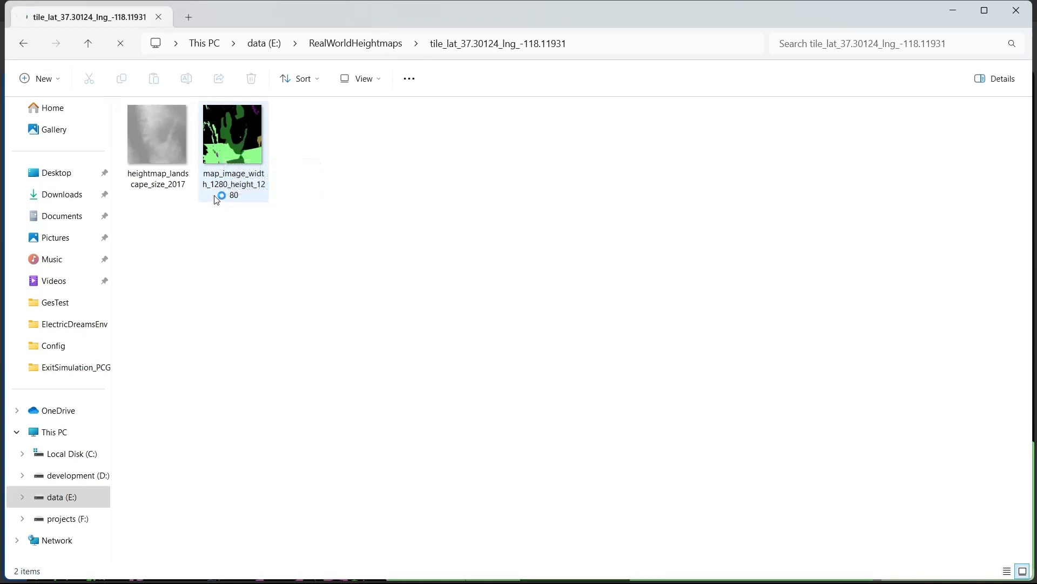
pyautogui.doubleClick(234, 139)
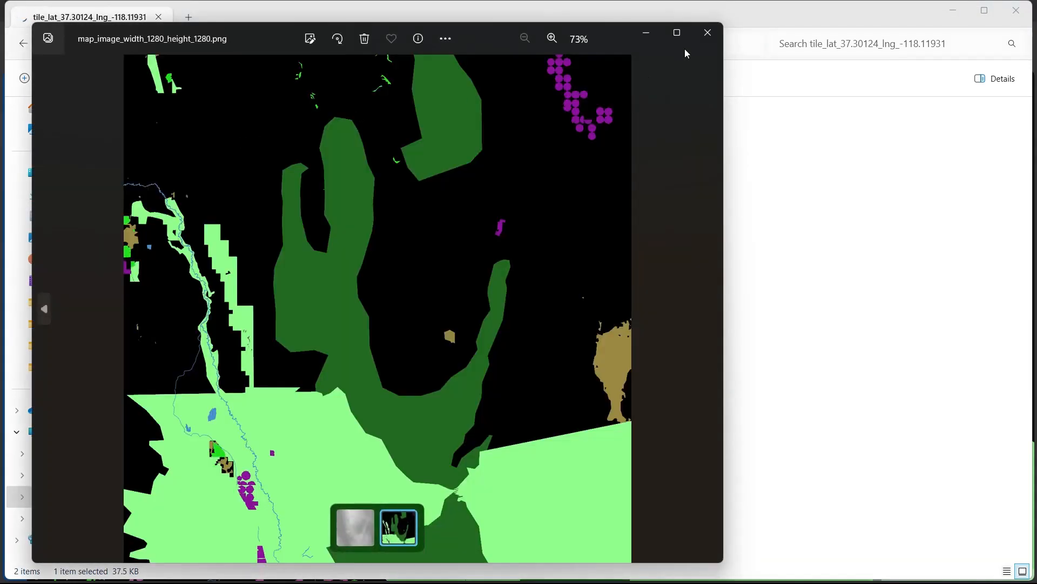
pyautogui.click(708, 32)
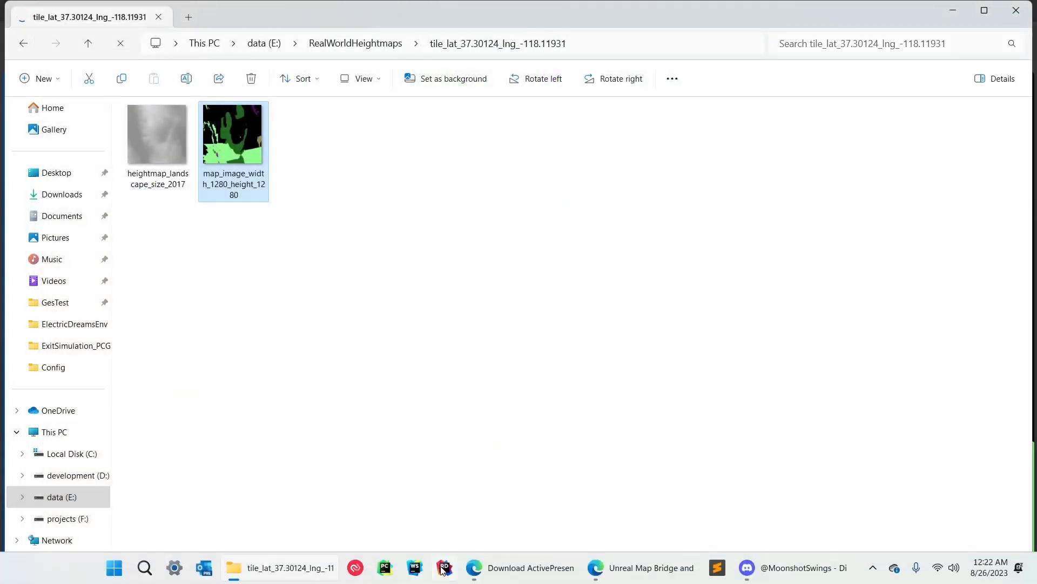
# Search the installed apps for "gimp" and launch GIMP 2.10.34
pyautogui.click(114, 576)
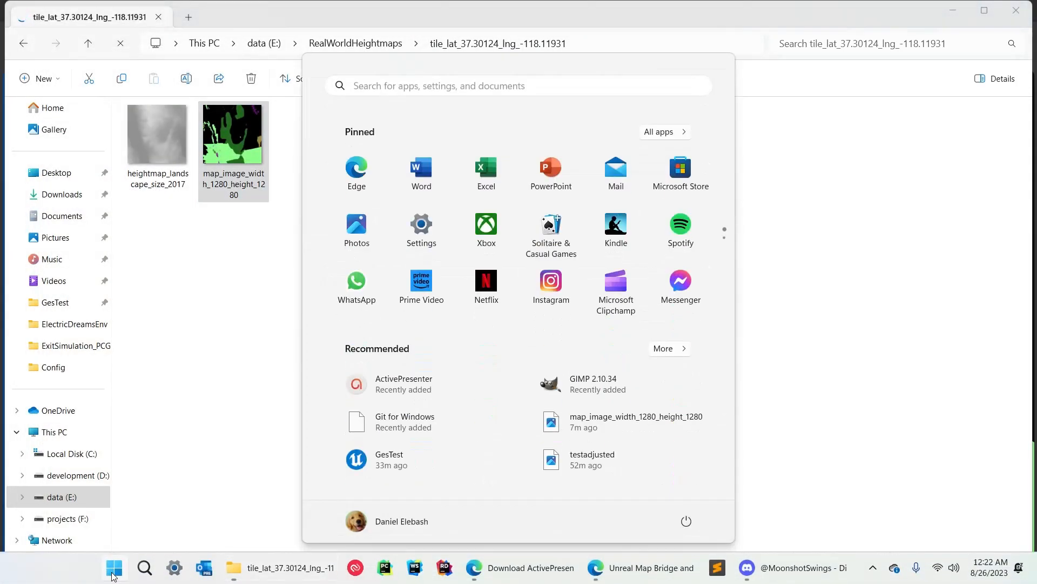
pyautogui.click(139, 339)
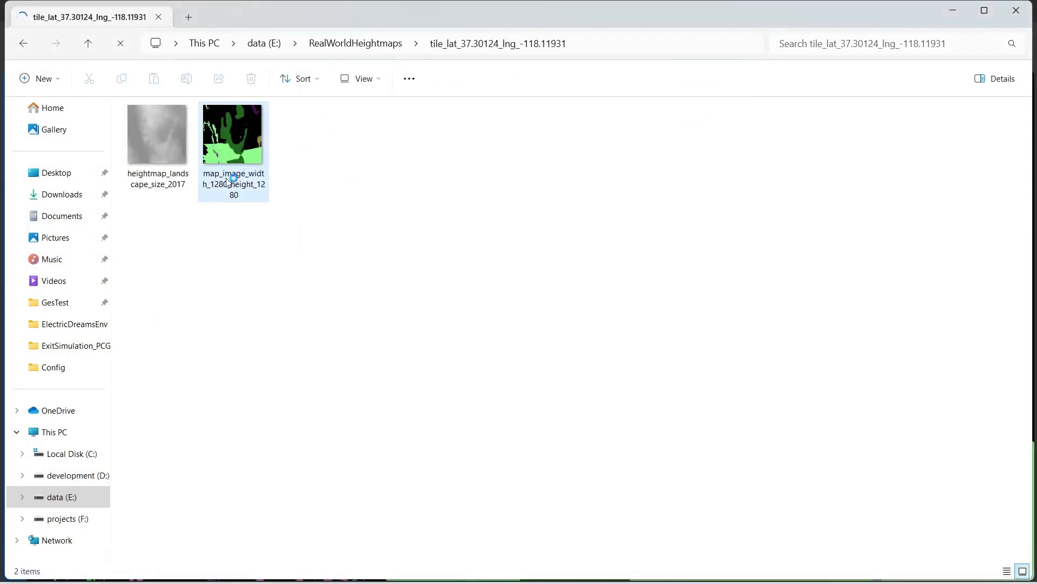
pyautogui.click(236, 136)
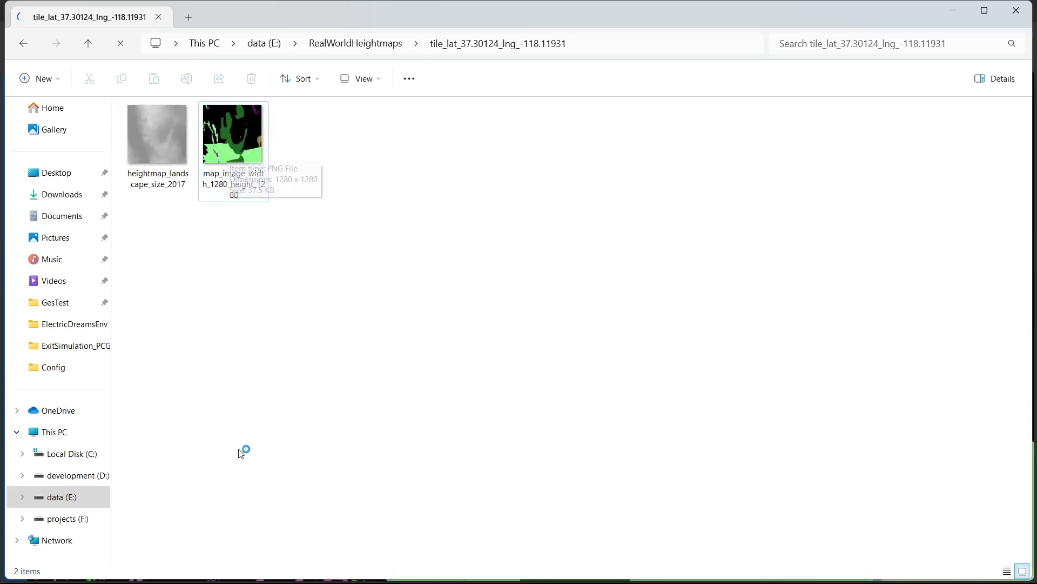
pyautogui.moveTo(221, 582)
pyautogui.click(113, 568)
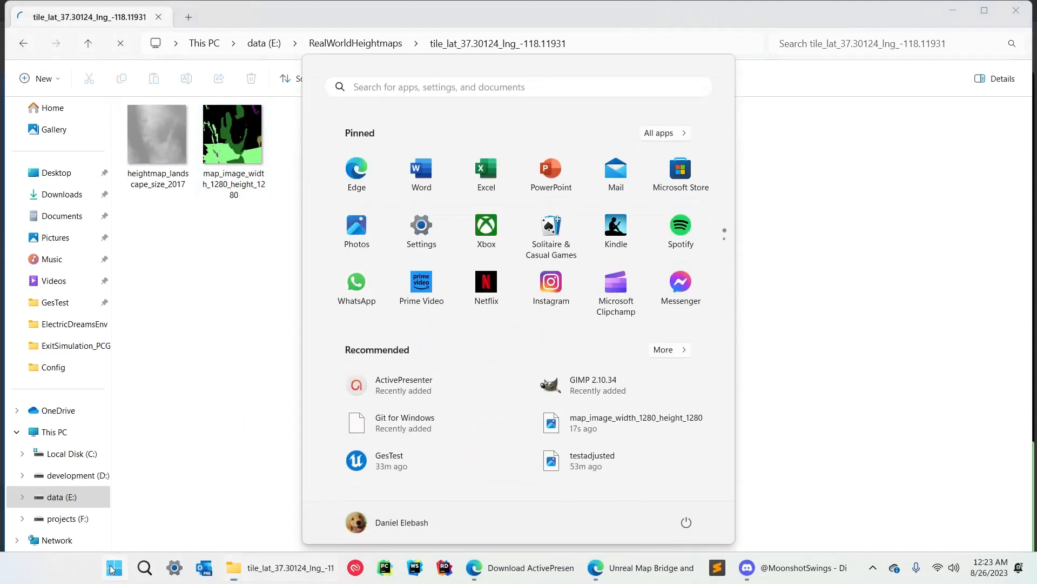
pyautogui.click(394, 86)
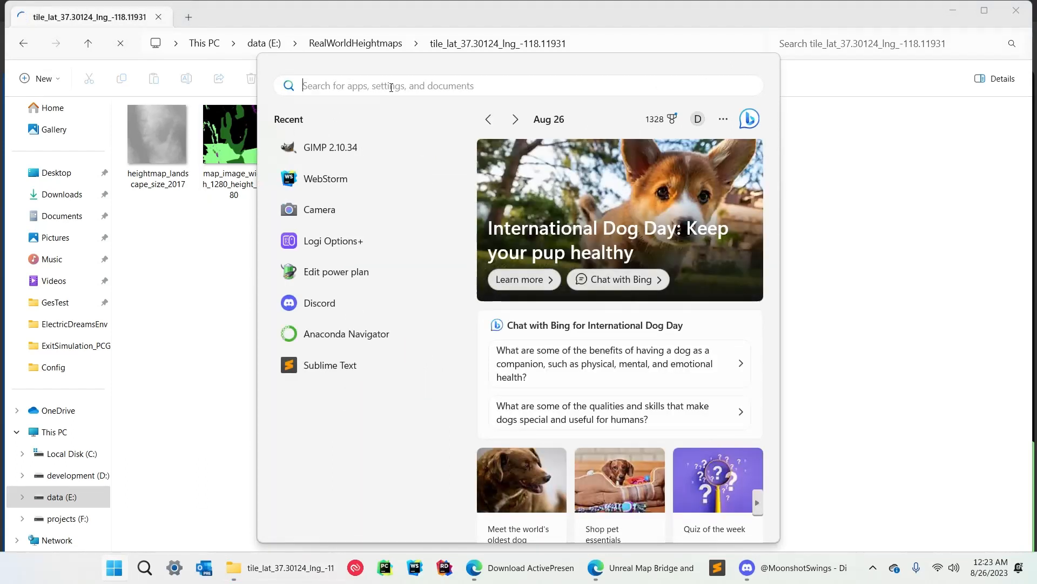
pyautogui.write('gimp 2.10.34')
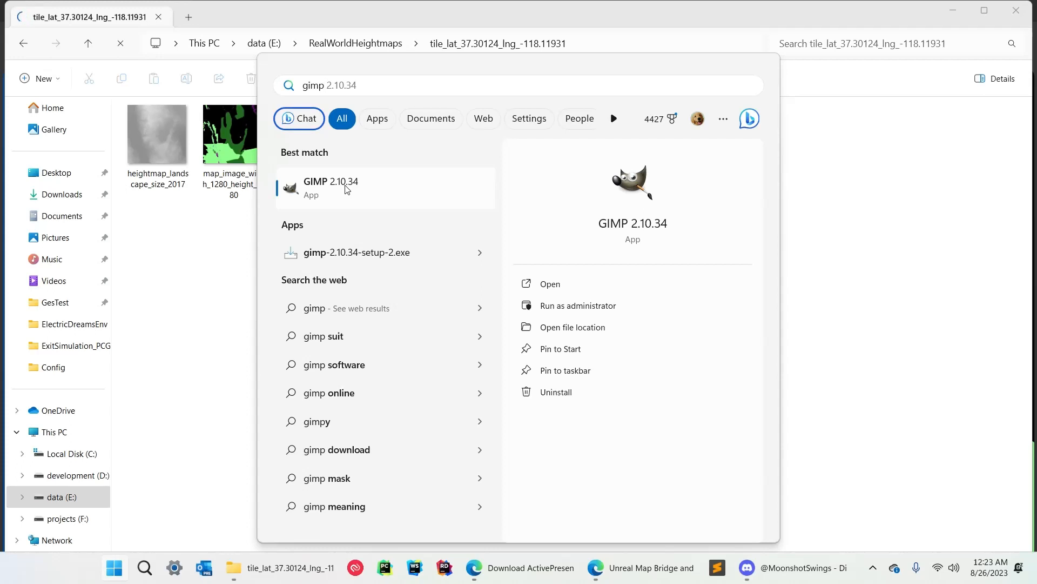
pyautogui.click(346, 188)
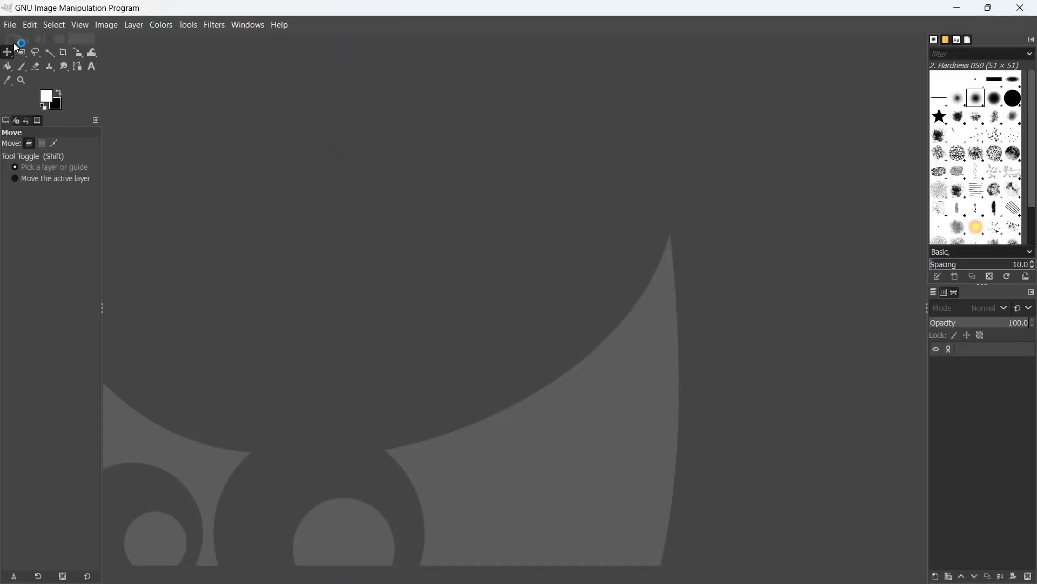
# Open map_image_width_1280_height_1280.png from the tile_lat_37.30124_lng_-118.11931 folder in RealWorldHeightmaps on data (E:)
pyautogui.click(10, 25)
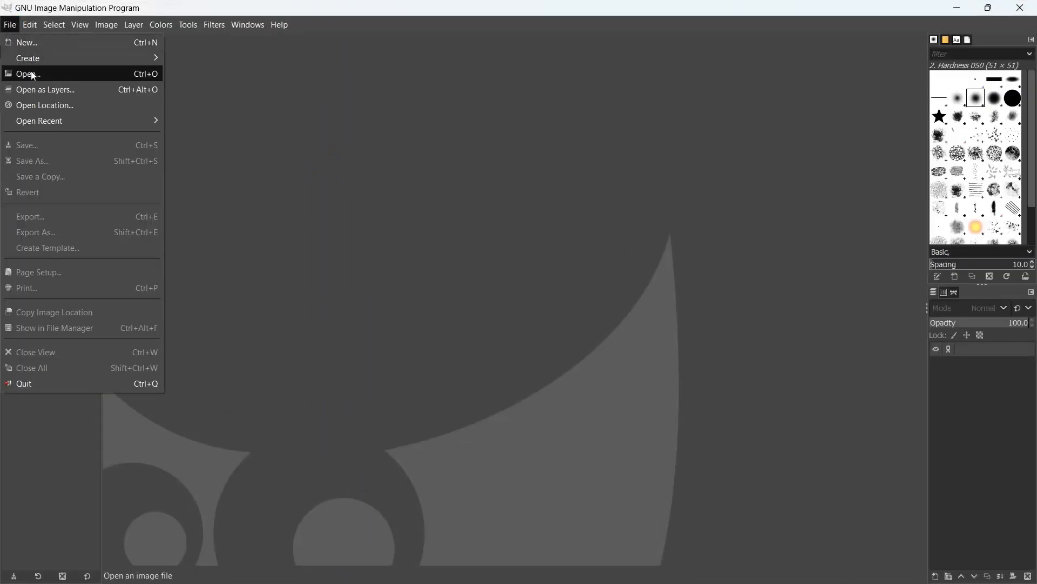
pyautogui.click(31, 71)
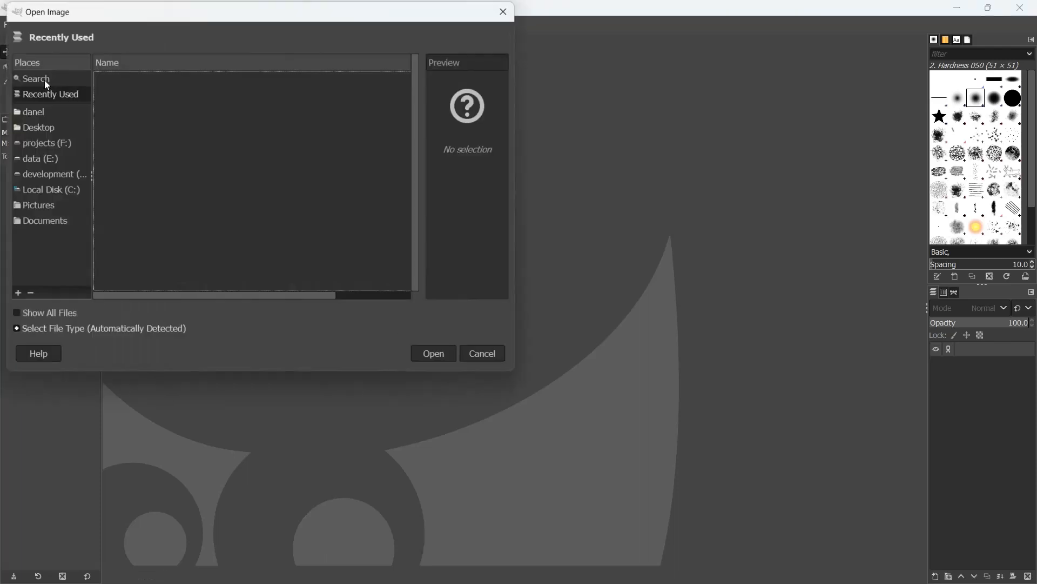
pyautogui.click(52, 158)
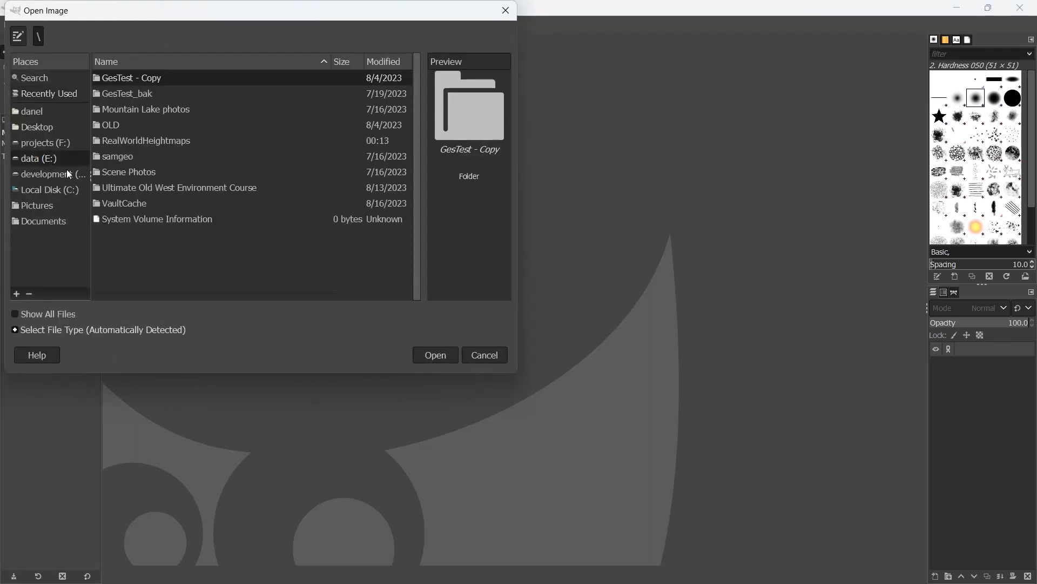
pyautogui.doubleClick(141, 141)
pyautogui.doubleClick(127, 82)
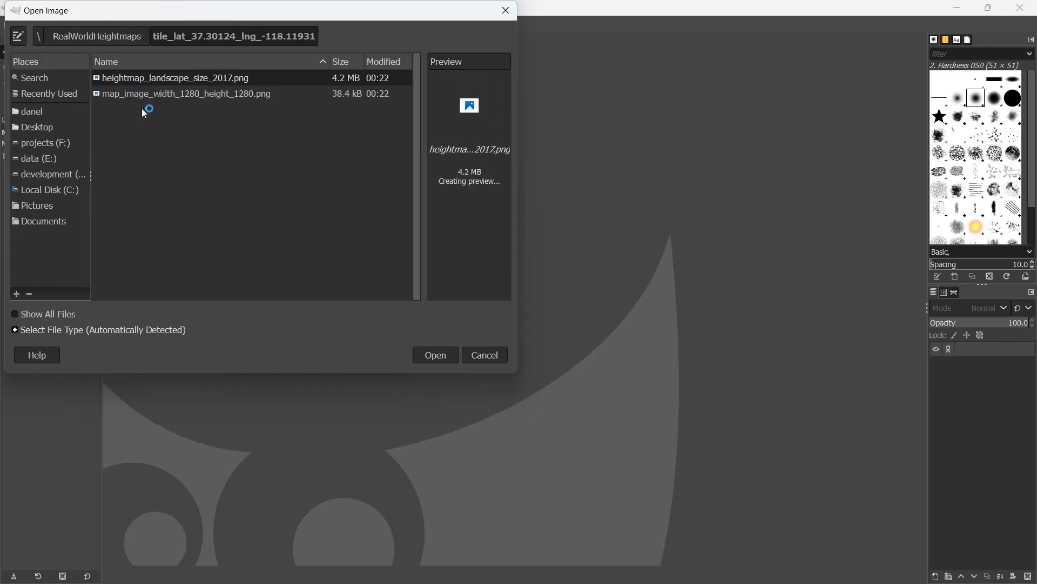
pyautogui.click(144, 98)
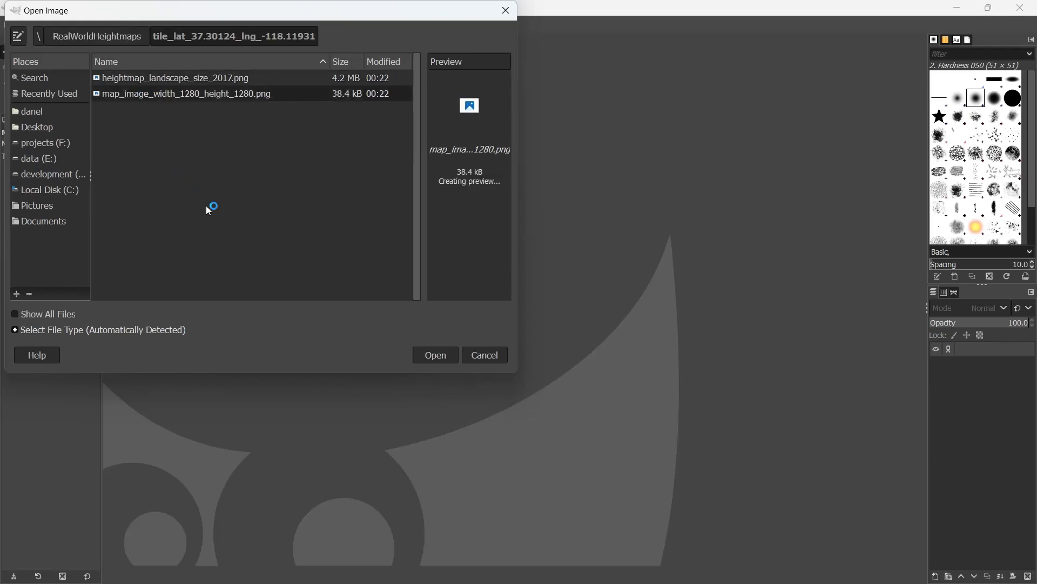
pyautogui.click(430, 356)
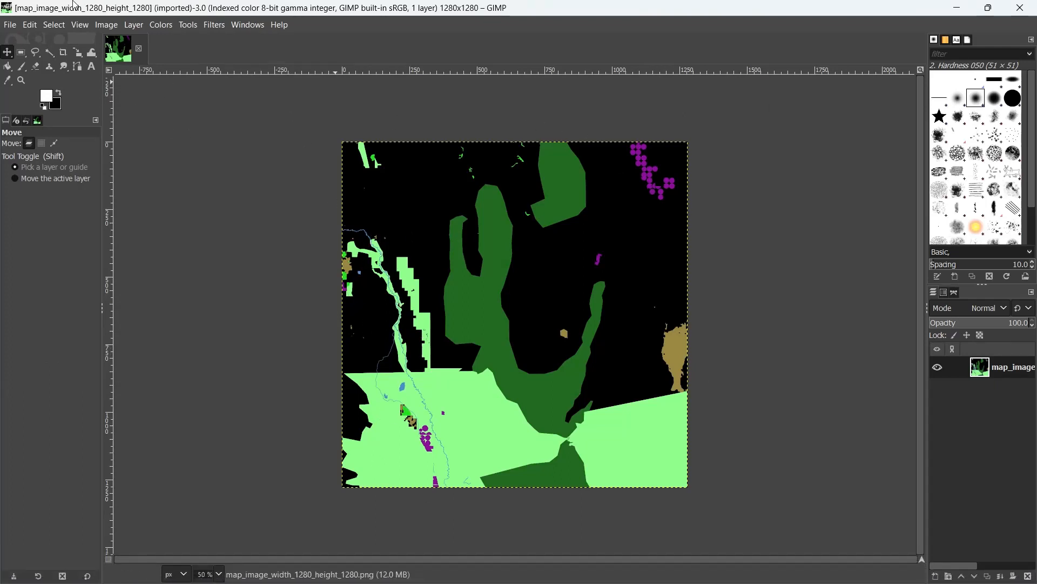
# Scale the map image to 2017 × 2017 px using NoHalo interpolation
pyautogui.click(106, 26)
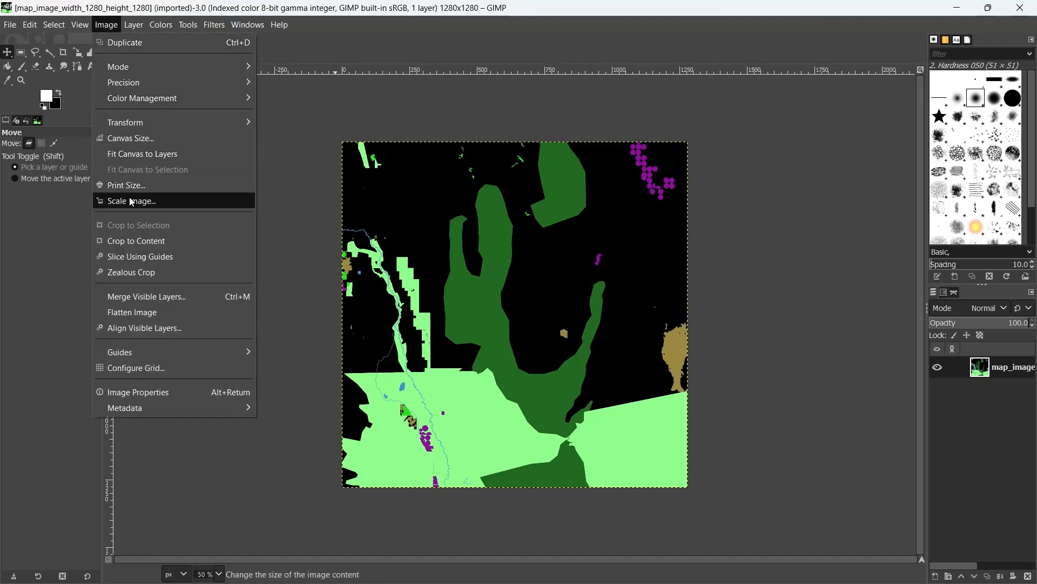
pyautogui.click(181, 201)
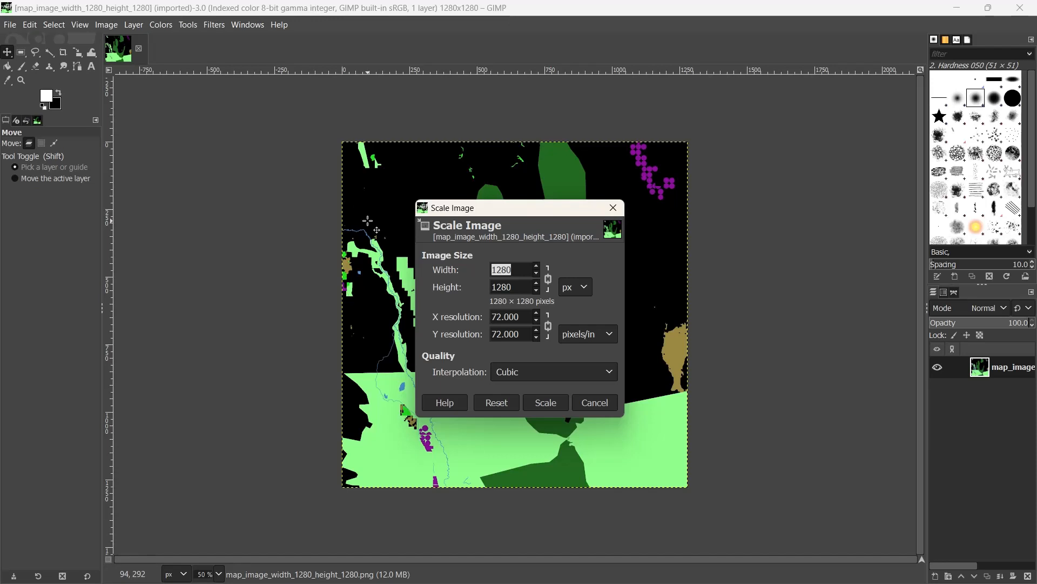
pyautogui.write('2017')
pyautogui.click(502, 286)
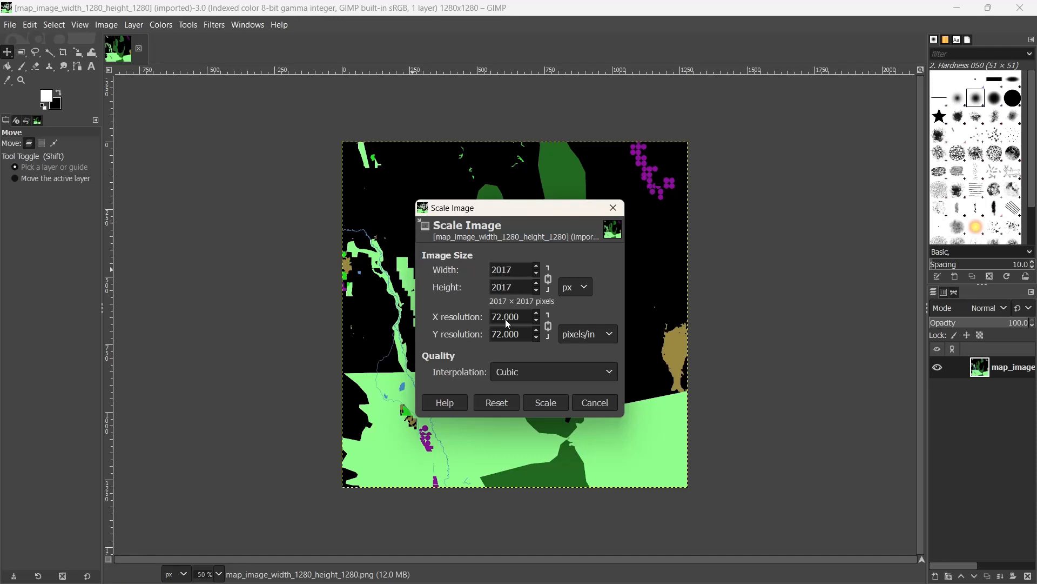
pyautogui.click(514, 370)
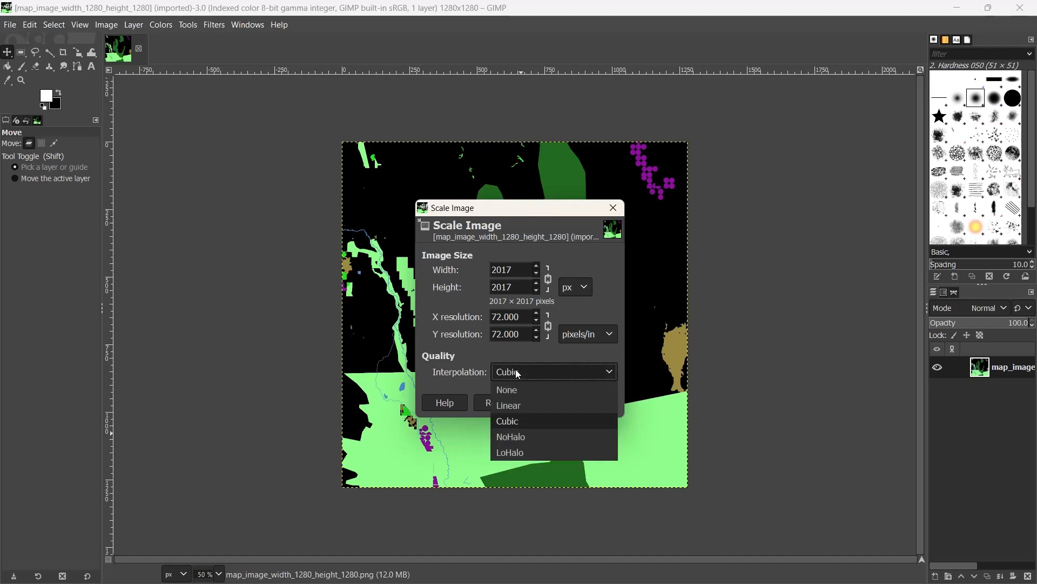
pyautogui.click(514, 438)
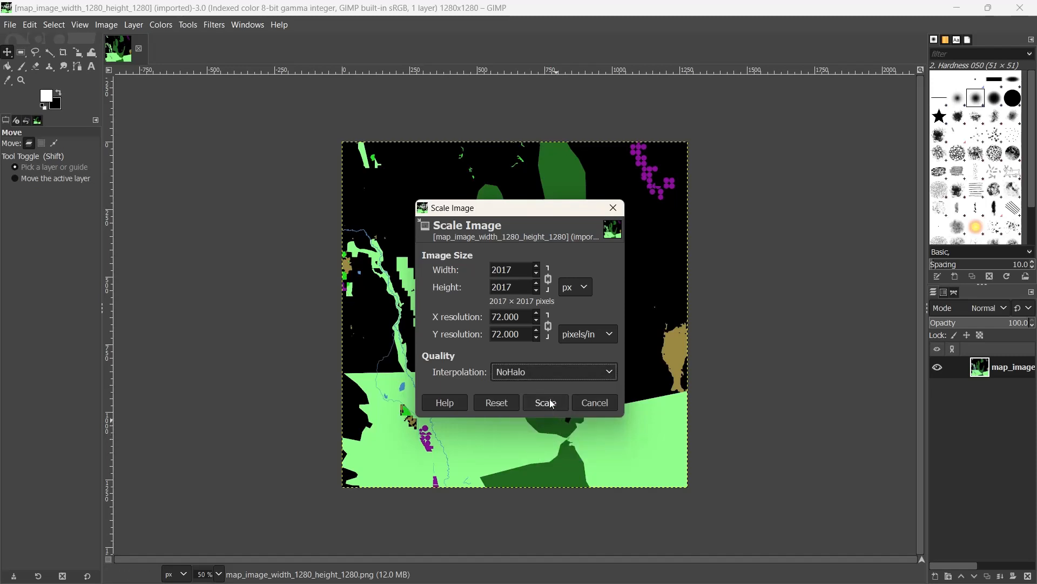
pyautogui.click(546, 402)
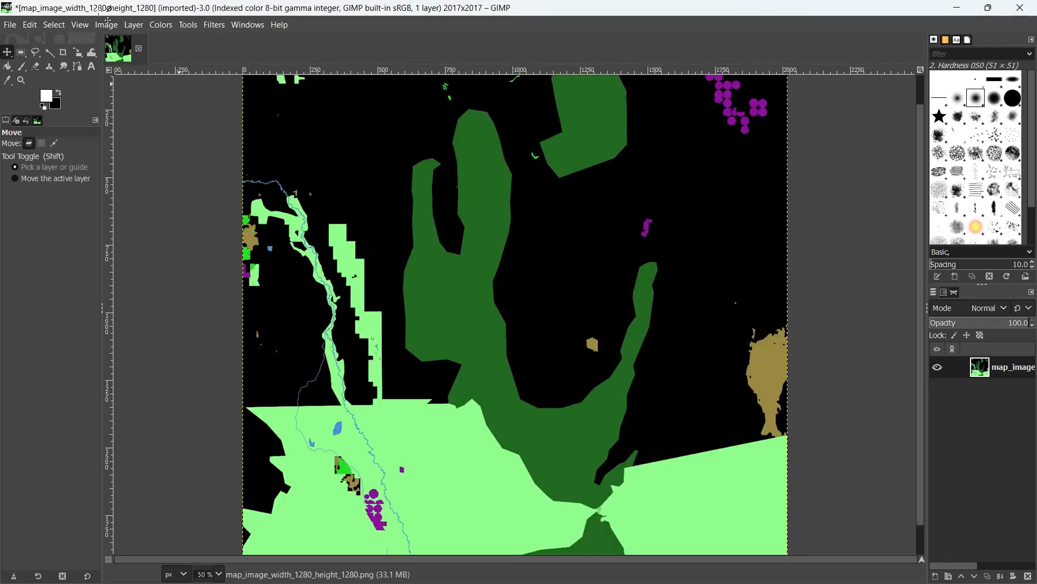
# Export the scaled image as map_image_width_2017_height_2017.png into the tile_lat_37.30124_lng_-118.11931 folder, keeping the offered PNG options
pyautogui.click(11, 26)
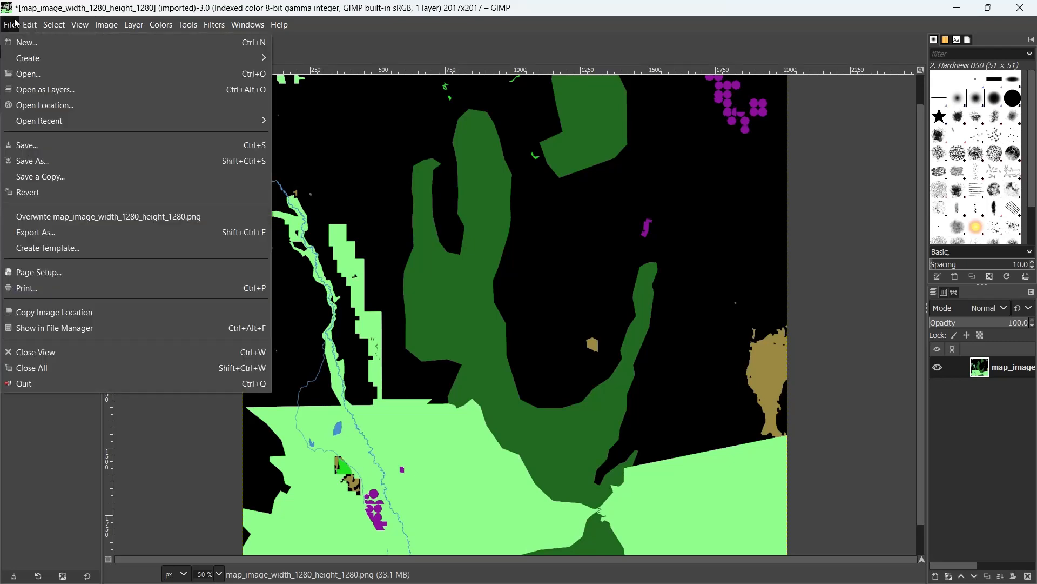
pyautogui.click(33, 233)
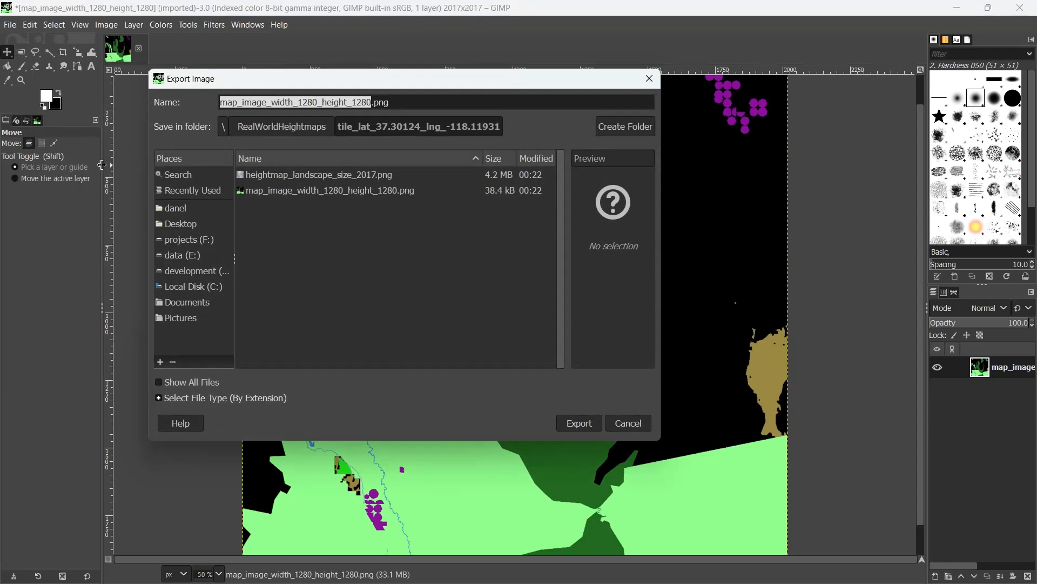
pyautogui.click(327, 101)
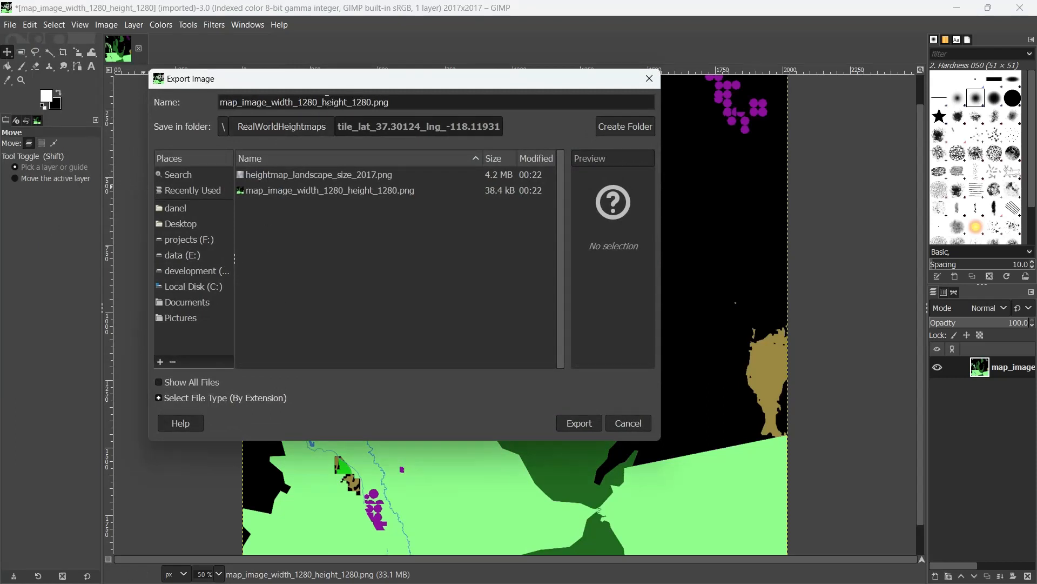
pyautogui.moveTo(366, 103); pyautogui.dragTo(378, 103)
pyautogui.click(367, 102)
pyautogui.press('BackSpace')
pyautogui.press('BackSpace')
pyautogui.press('BackSpace')
pyautogui.press('BackSpace')
pyautogui.write('20')
pyautogui.press('BackSpace')
pyautogui.press('BackSpace')
pyautogui.press('BackSpace')
pyautogui.press('BackSpace')
pyautogui.write('20')
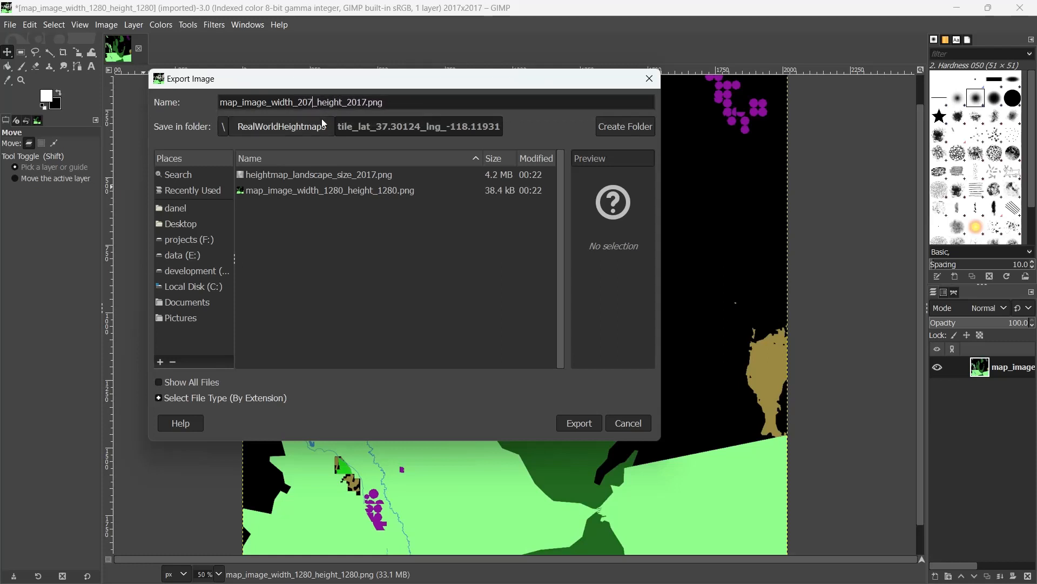
pyautogui.write('17')
pyautogui.click(586, 429)
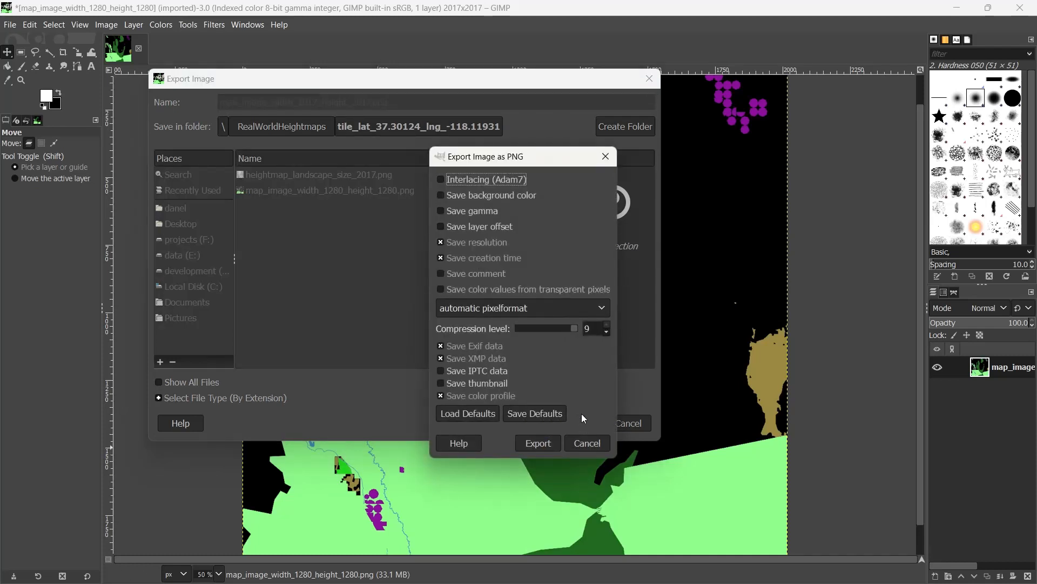
pyautogui.click(538, 442)
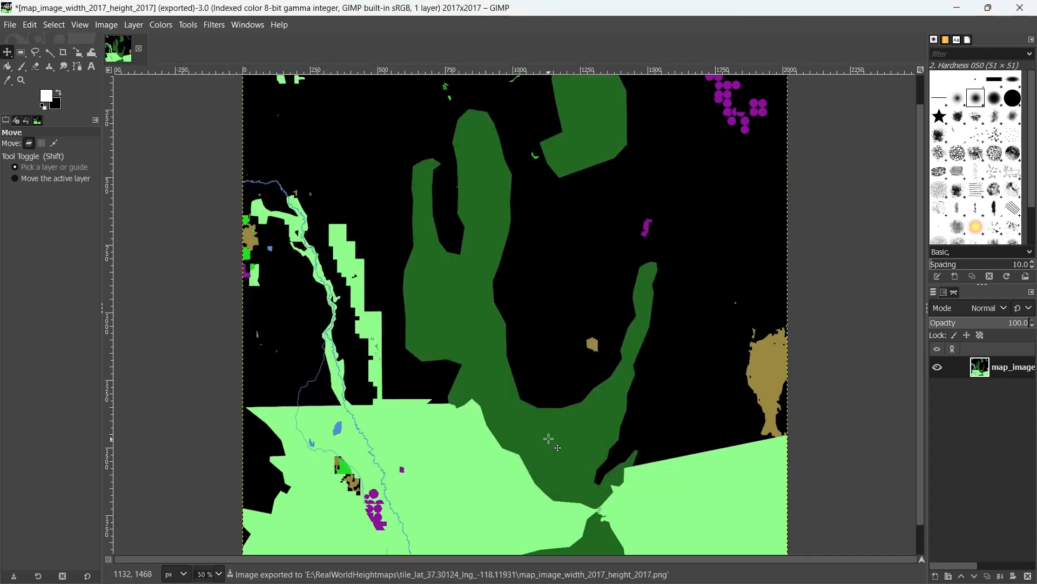
# Quit GIMP discarding unsaved changes, and delete map_image_width_1280_height_1280 from the tile folder in File Explorer
pyautogui.click(1021, 7)
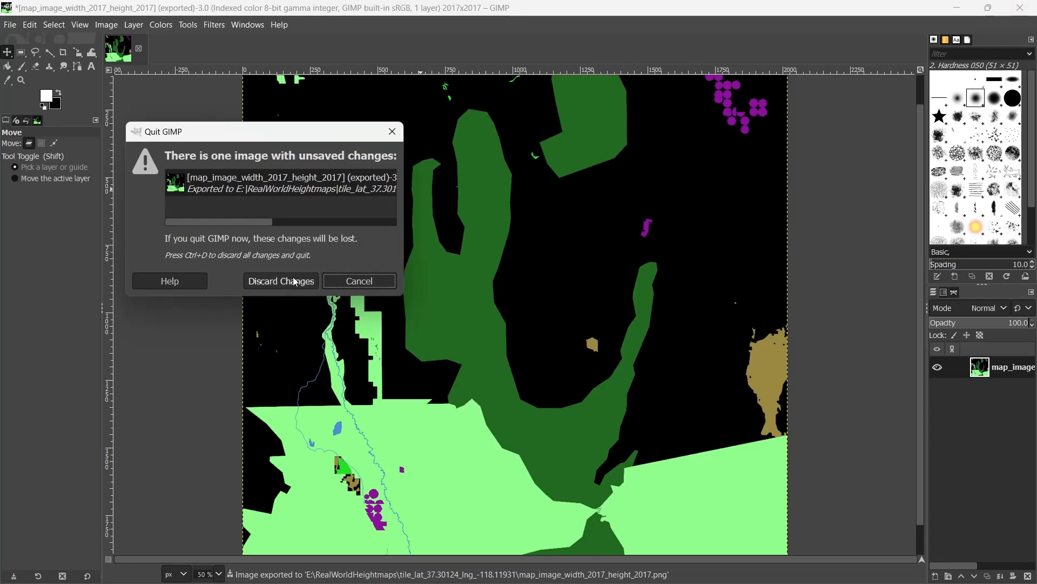
pyautogui.click(290, 281)
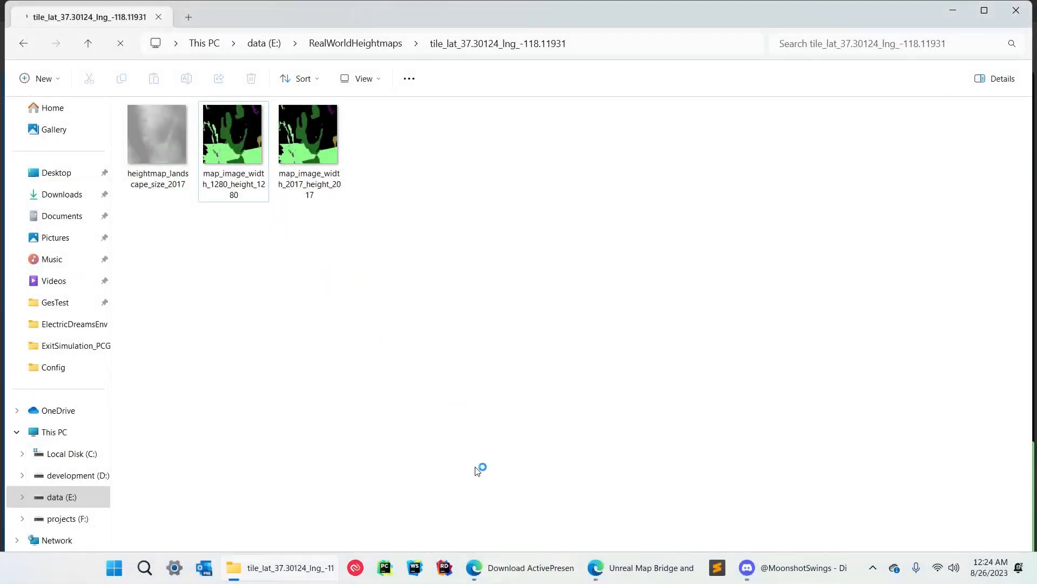
pyautogui.click(215, 118)
pyautogui.press('Delete')
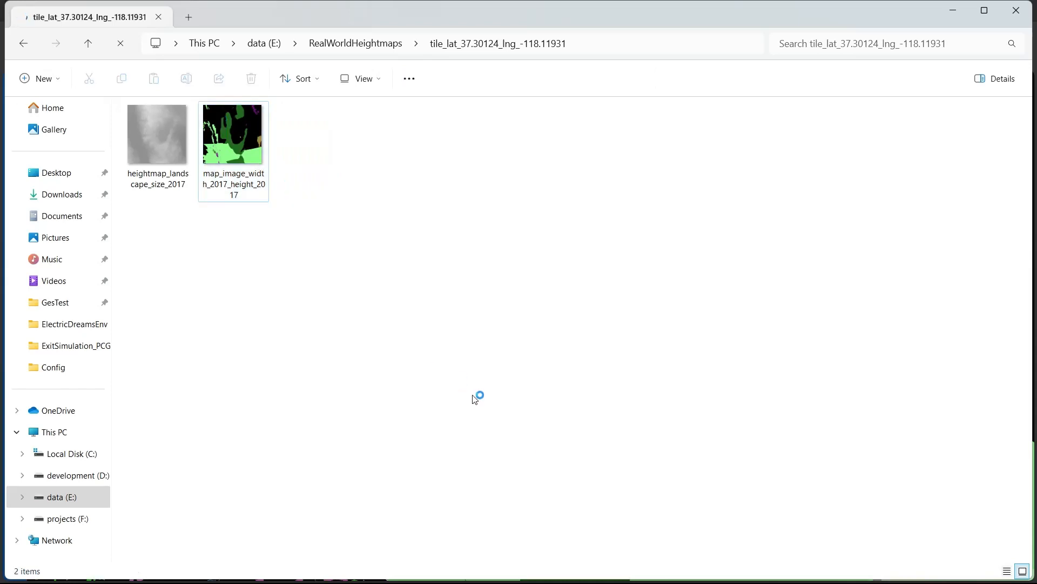
# Open the Unreal project stored in the GesTest folder, under github on the projects (F:) drive
pyautogui.moveTo(642, 577)
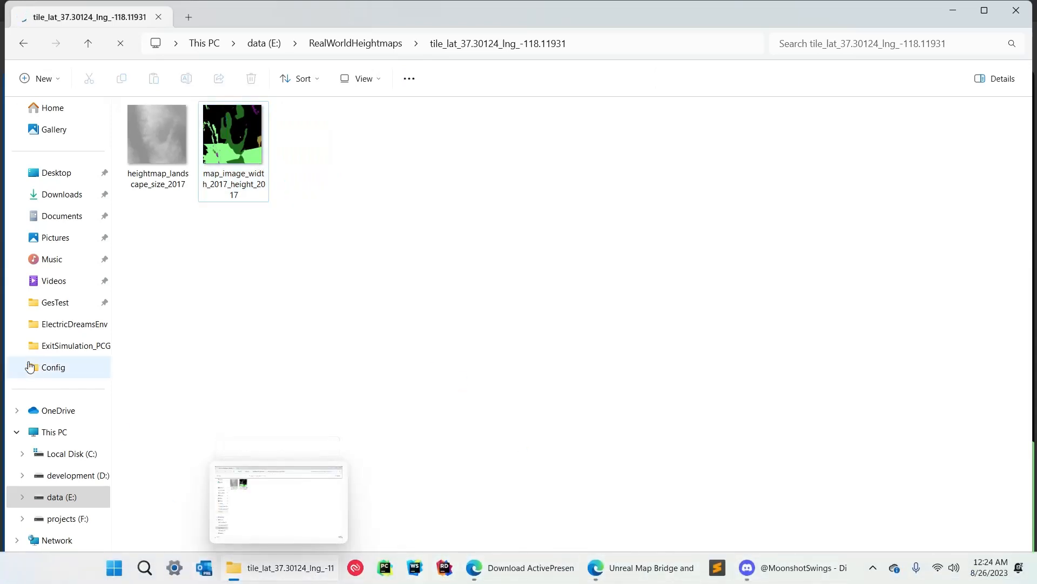
pyautogui.click(64, 520)
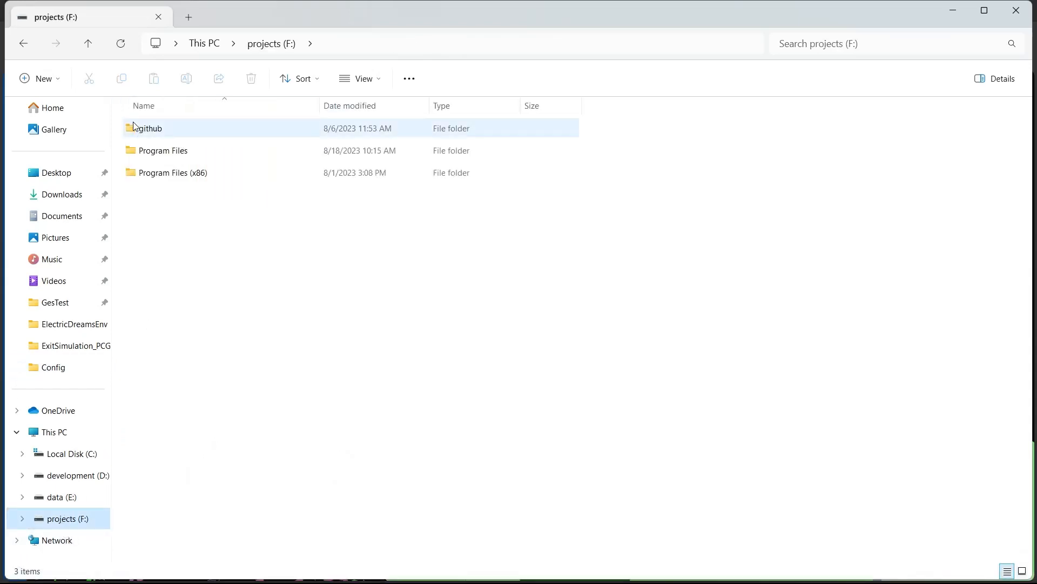
pyautogui.click(139, 130)
pyautogui.doubleClick(138, 131)
pyautogui.doubleClick(152, 127)
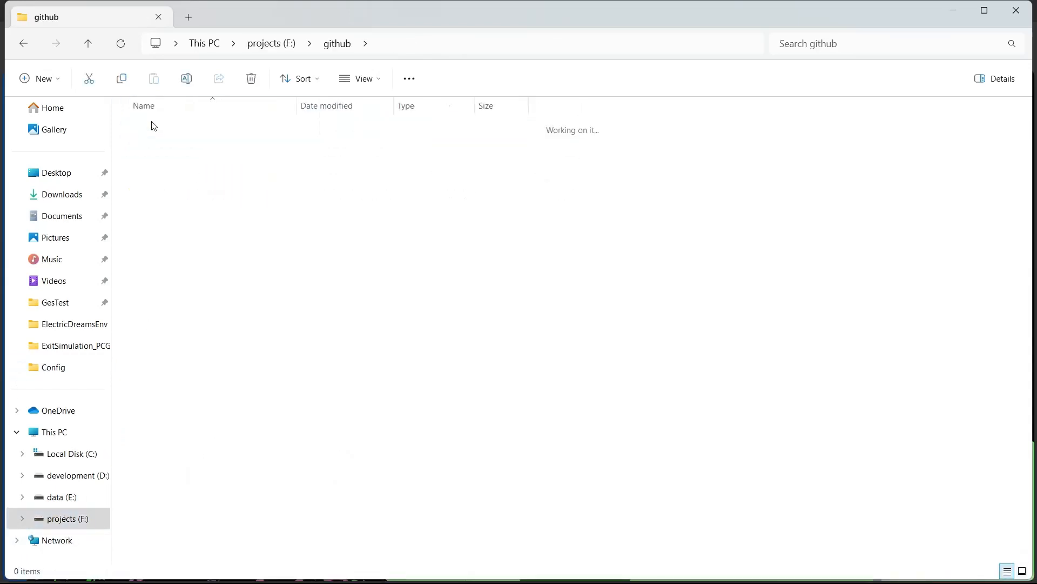
pyautogui.doubleClick(154, 218)
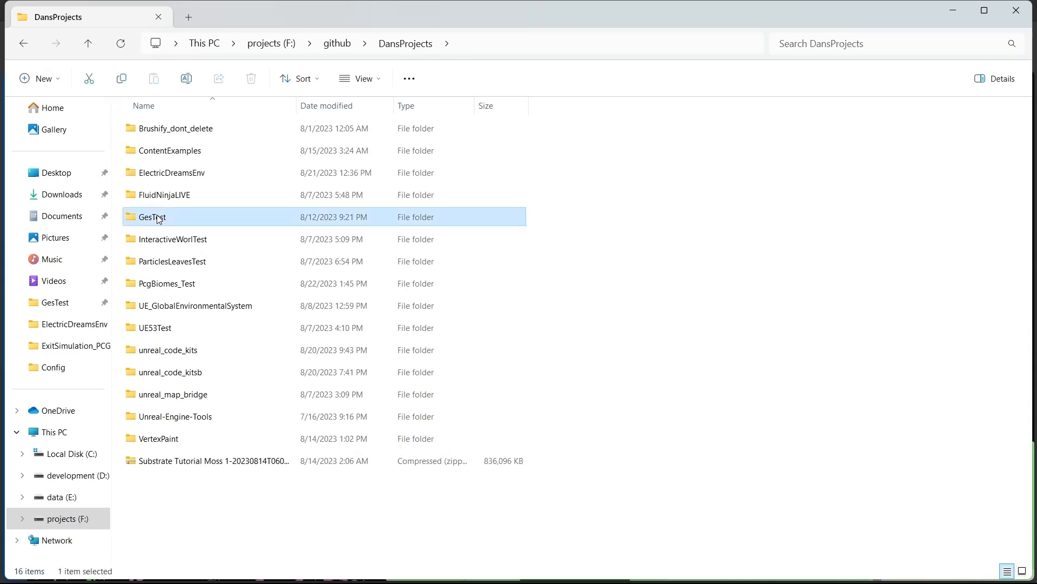
pyautogui.doubleClick(147, 352)
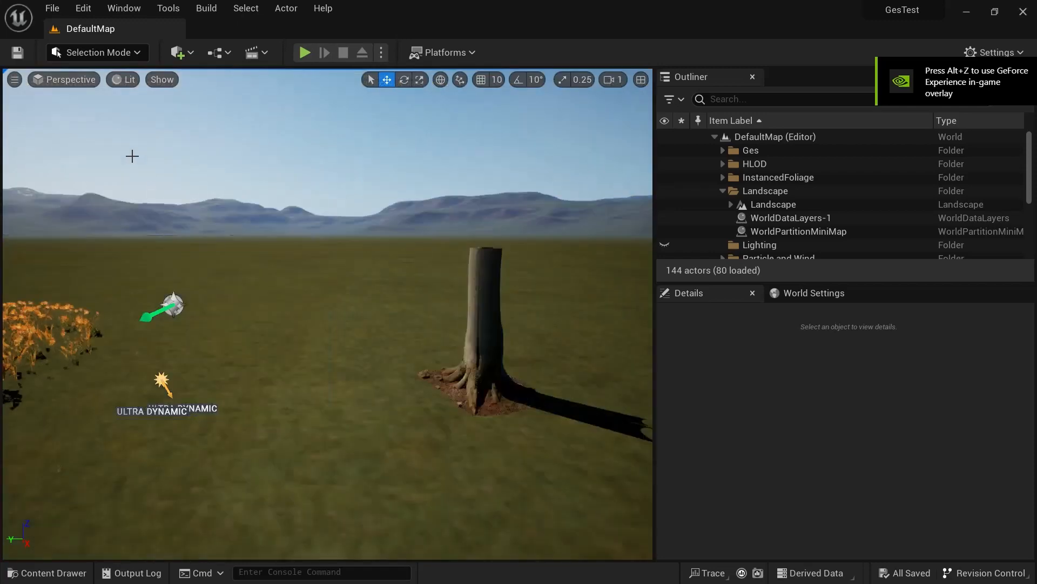
# Create a new level from the Empty Level template
pyautogui.click(52, 9)
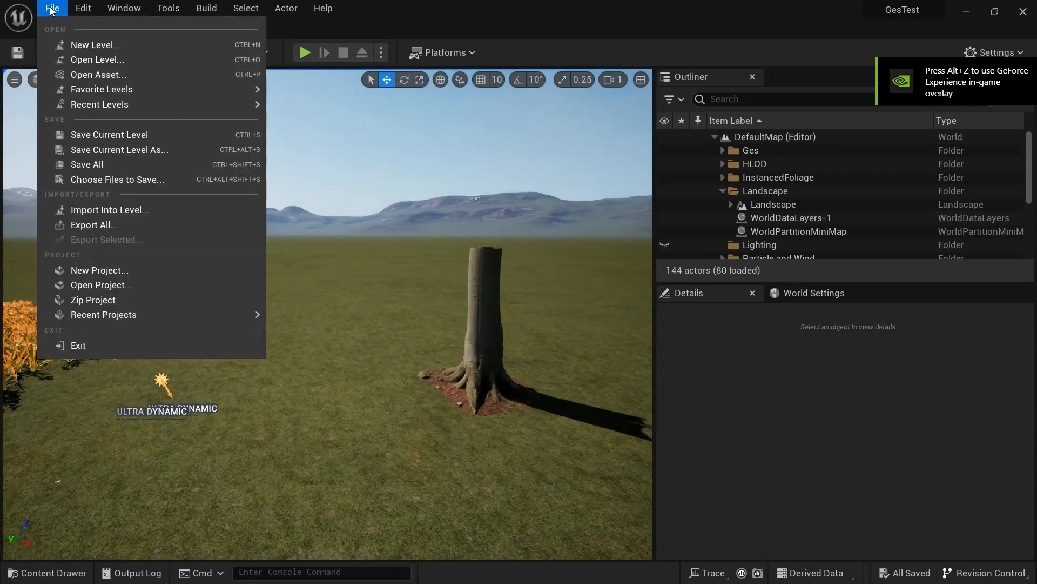
pyautogui.click(86, 44)
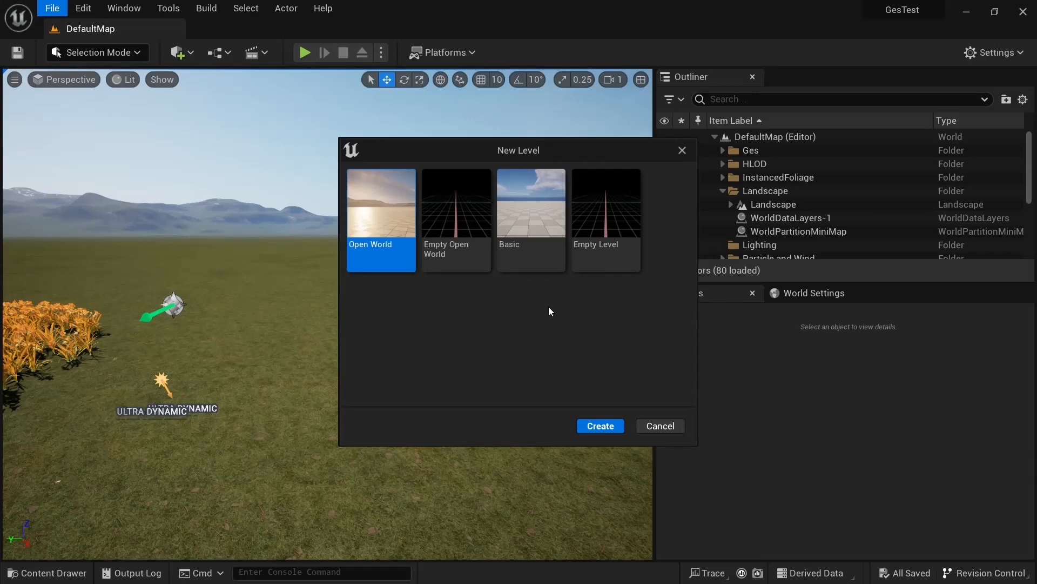
pyautogui.click(463, 221)
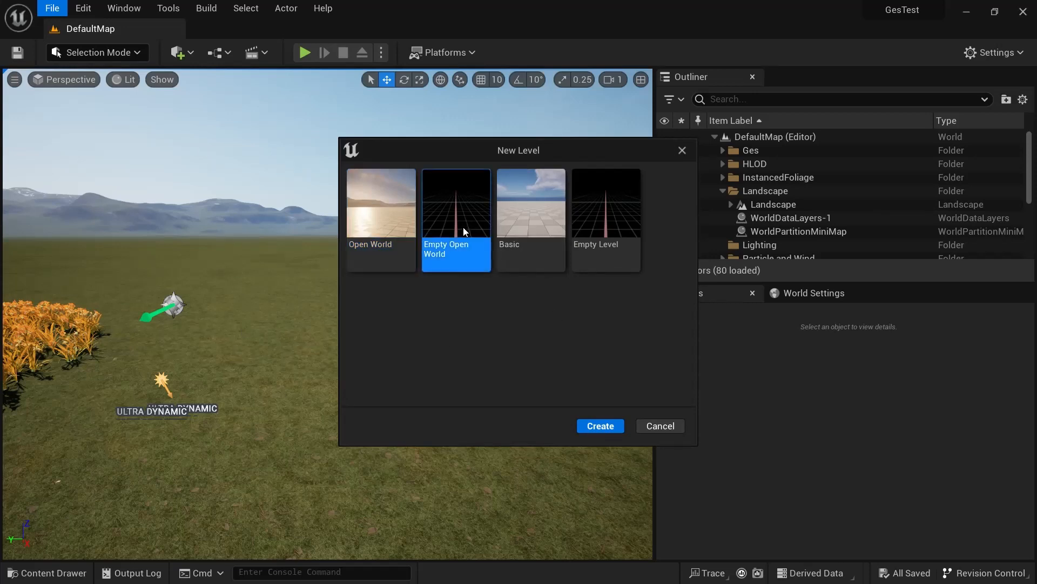
pyautogui.click(630, 216)
pyautogui.click(594, 426)
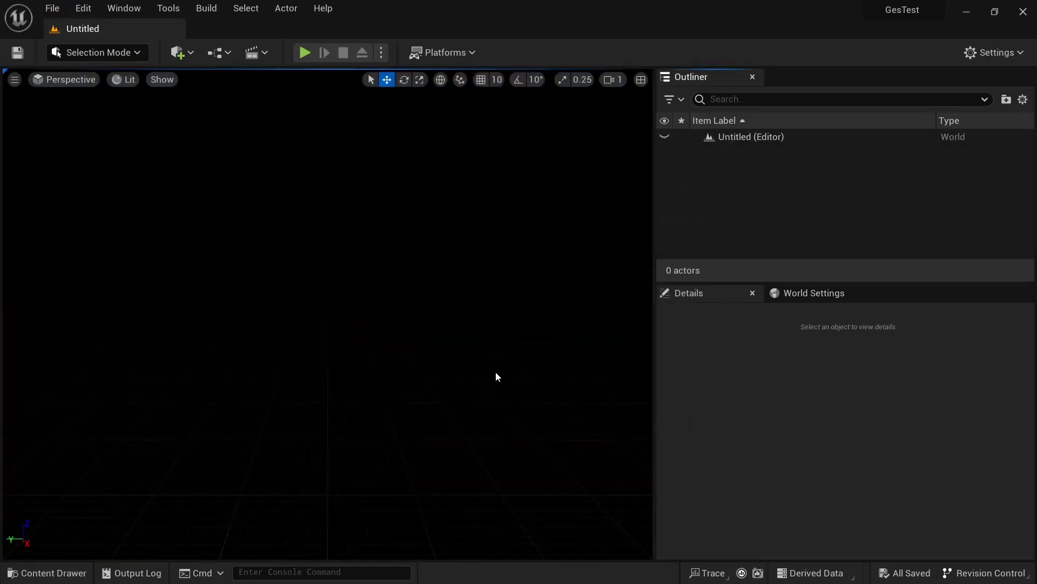
# Add a sky light, atmospheric light, sky atmosphere, volumetric cloud and height fog with the Env. Light Mixer, and close it
pyautogui.click(110, 7)
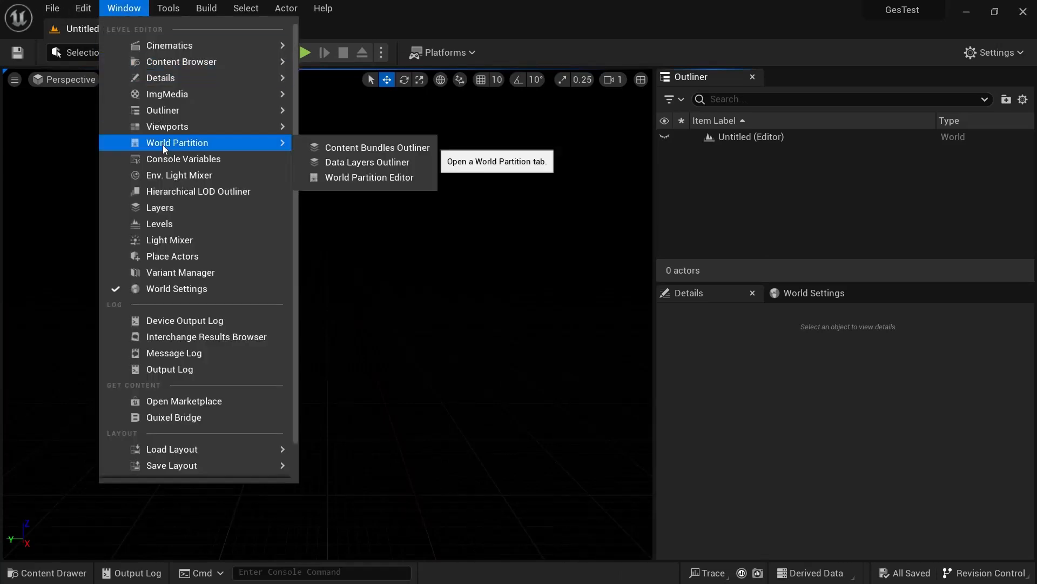
pyautogui.click(170, 175)
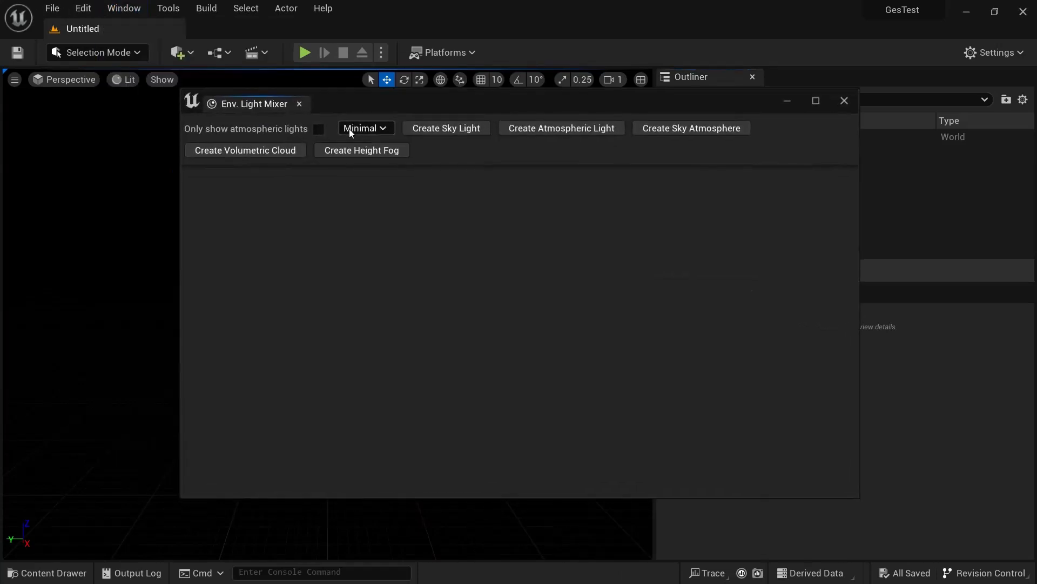
pyautogui.click(447, 128)
pyautogui.click(447, 128)
pyautogui.click(447, 128)
pyautogui.click(447, 128)
pyautogui.click(447, 128)
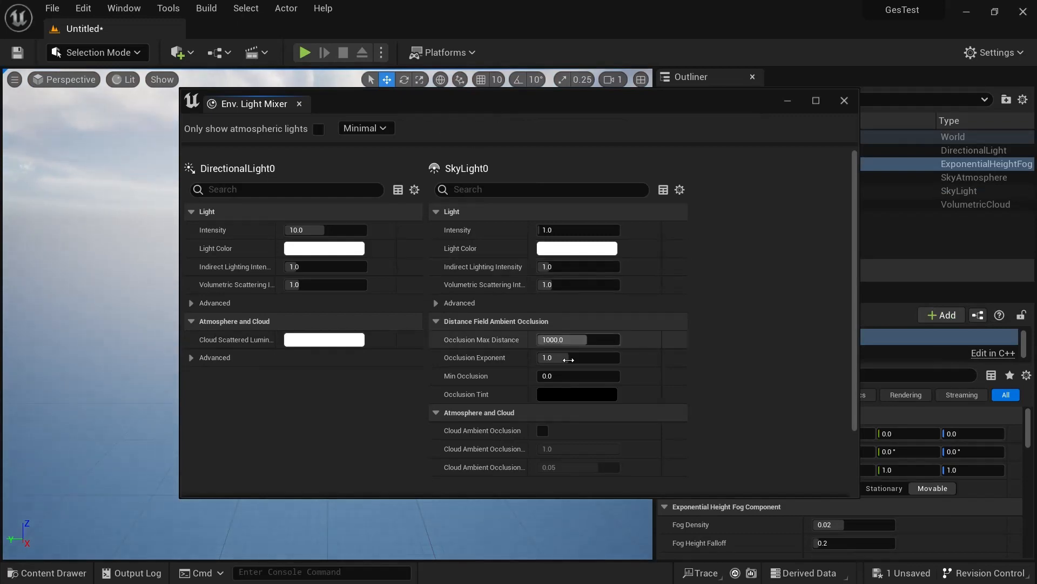
pyautogui.click(844, 101)
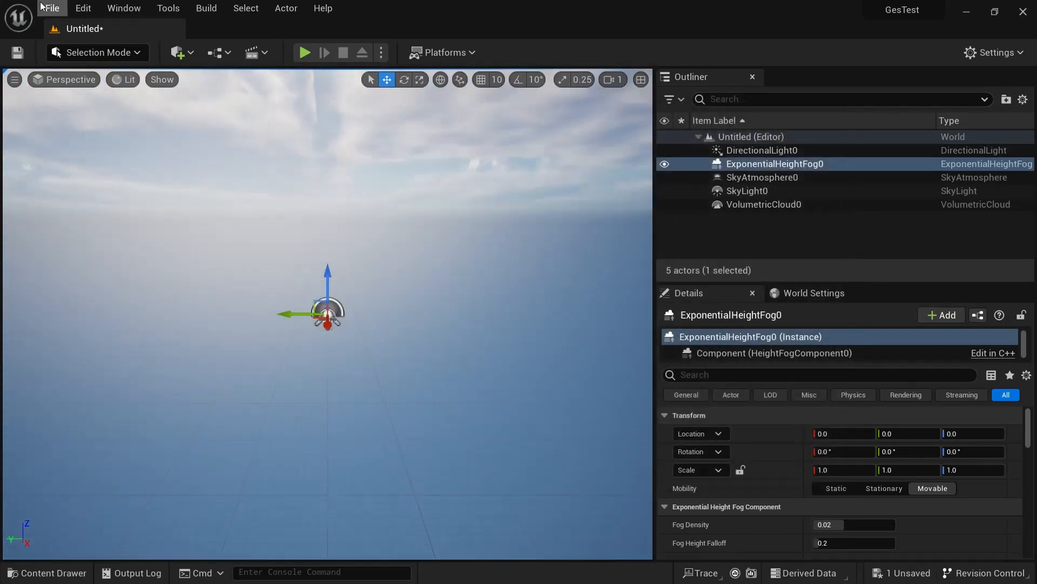
# Switch the editor to Landscape mode and set the new landscape to Import from File
pyautogui.click(83, 53)
pyautogui.click(90, 89)
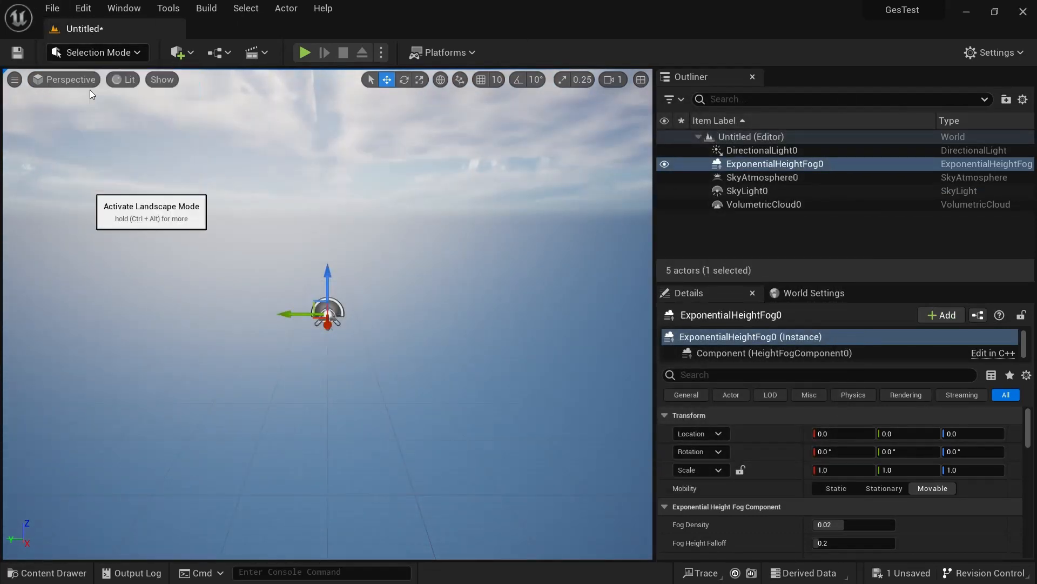
pyautogui.click(300, 183)
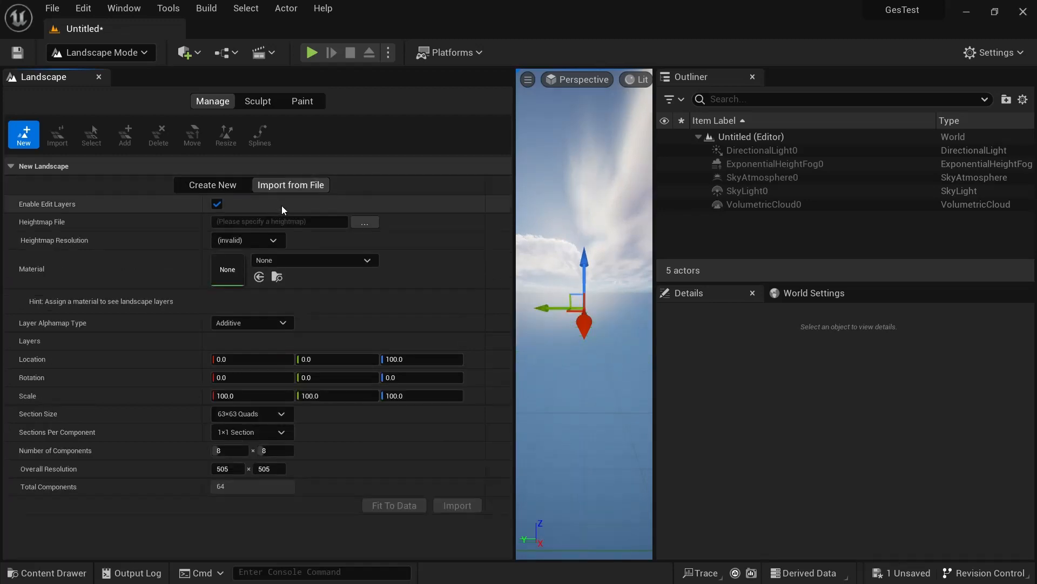
# Load heightmap_landscape_size_2017 from RealWorldHeightmaps/tile_lat_37.30124_lng_-118.11931 on data (E:) as the new landscape's heightmap file
pyautogui.click(364, 222)
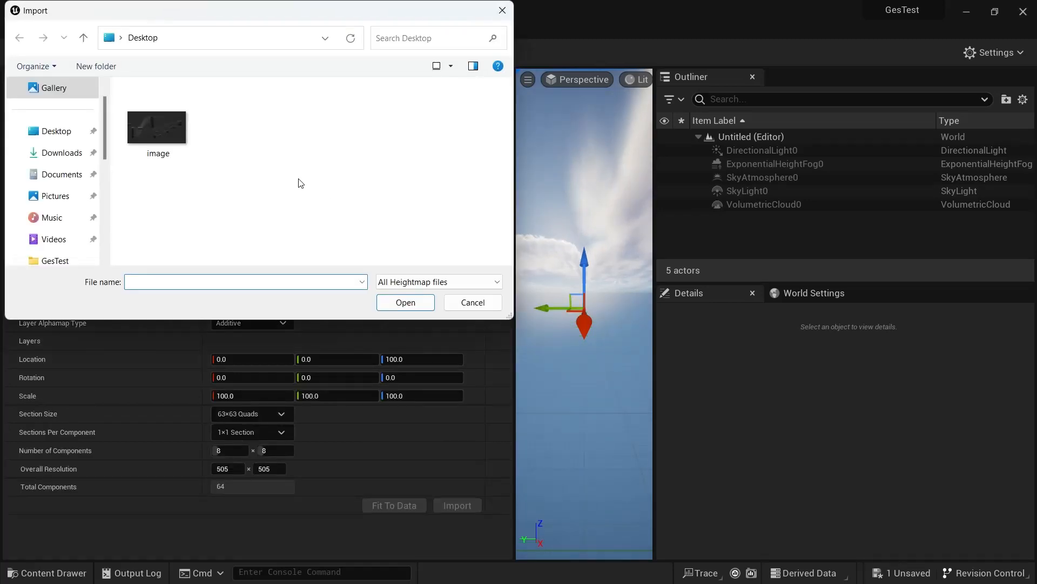
pyautogui.scroll(-5, 74, 250)
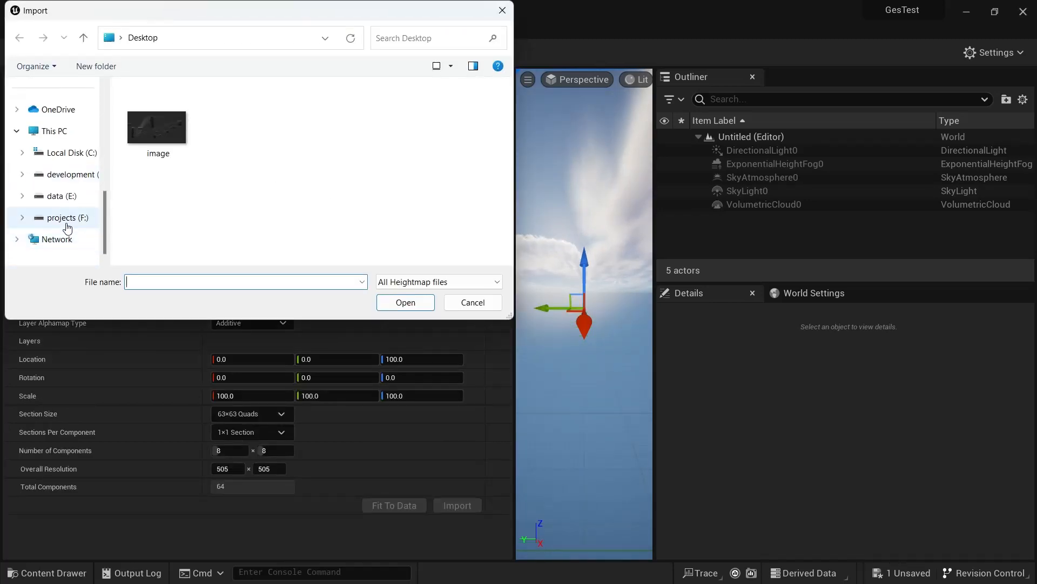
pyautogui.click(67, 196)
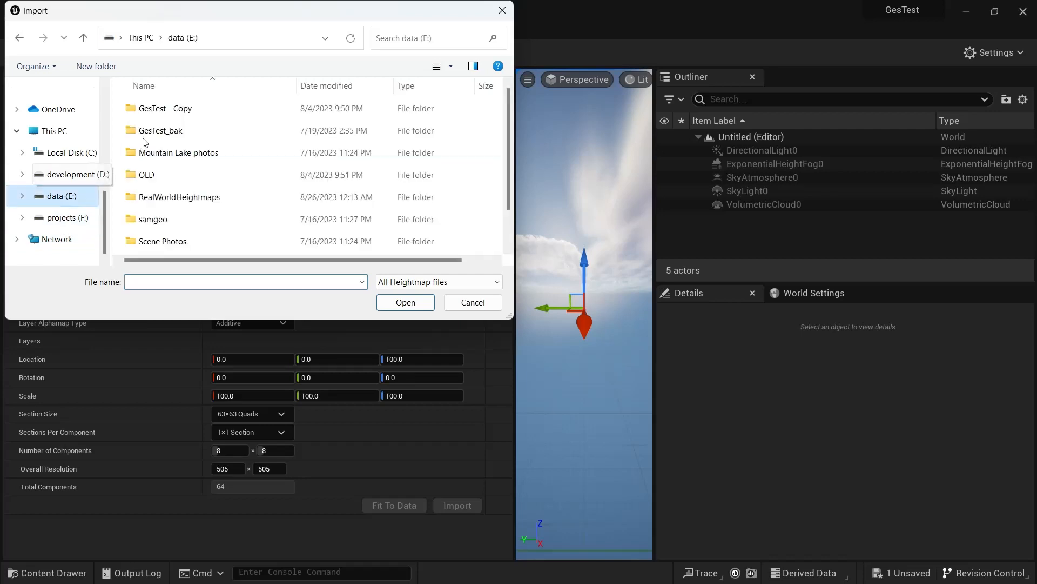
pyautogui.doubleClick(177, 199)
pyautogui.doubleClick(152, 109)
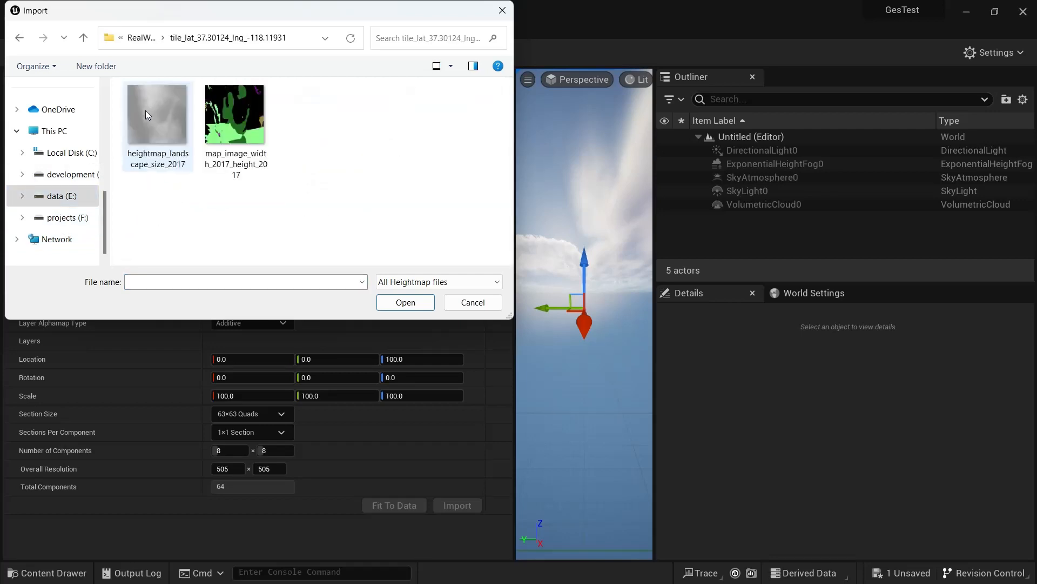
pyautogui.click(145, 111)
pyautogui.click(405, 303)
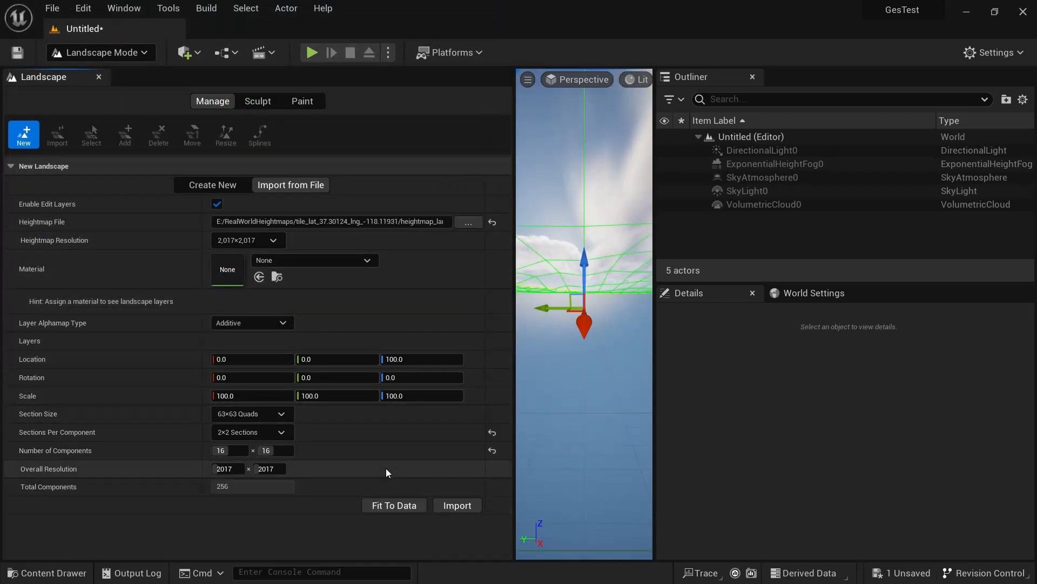
# Import the heightmap as a landscape and return the editor to Selection mode to inspect the terrain
pyautogui.click(457, 504)
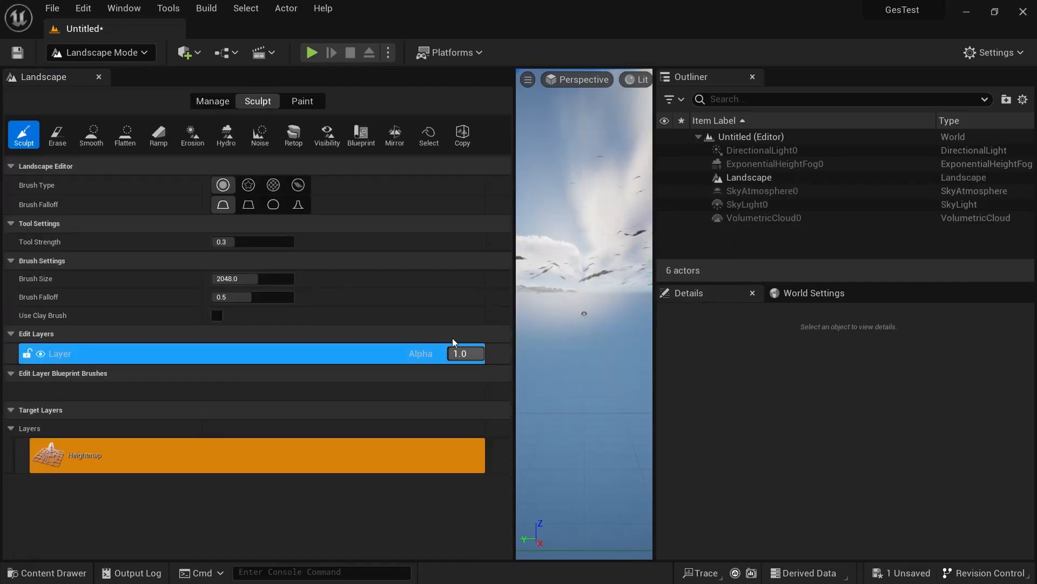
pyautogui.click(139, 52)
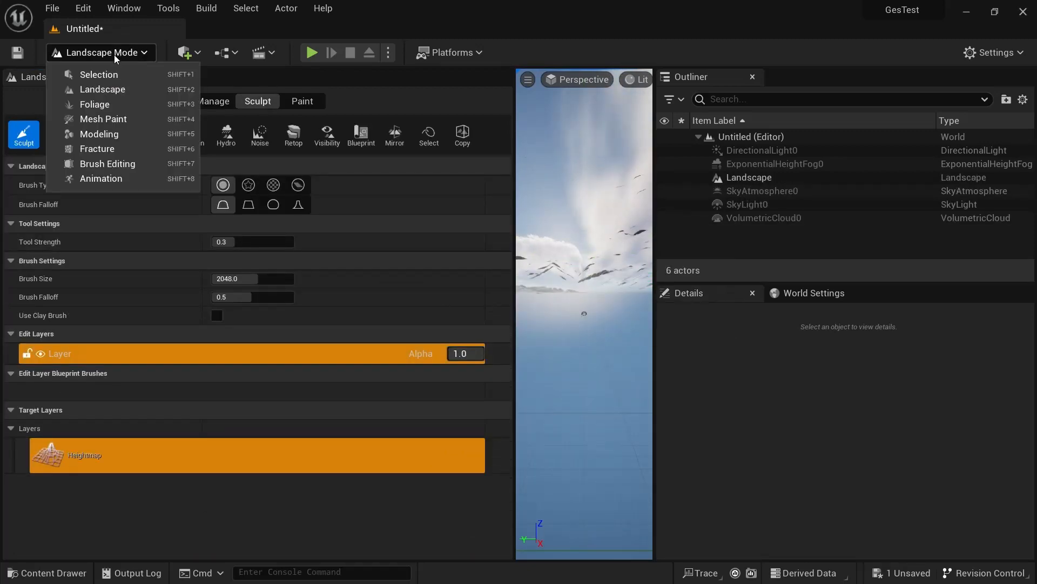
pyautogui.click(99, 75)
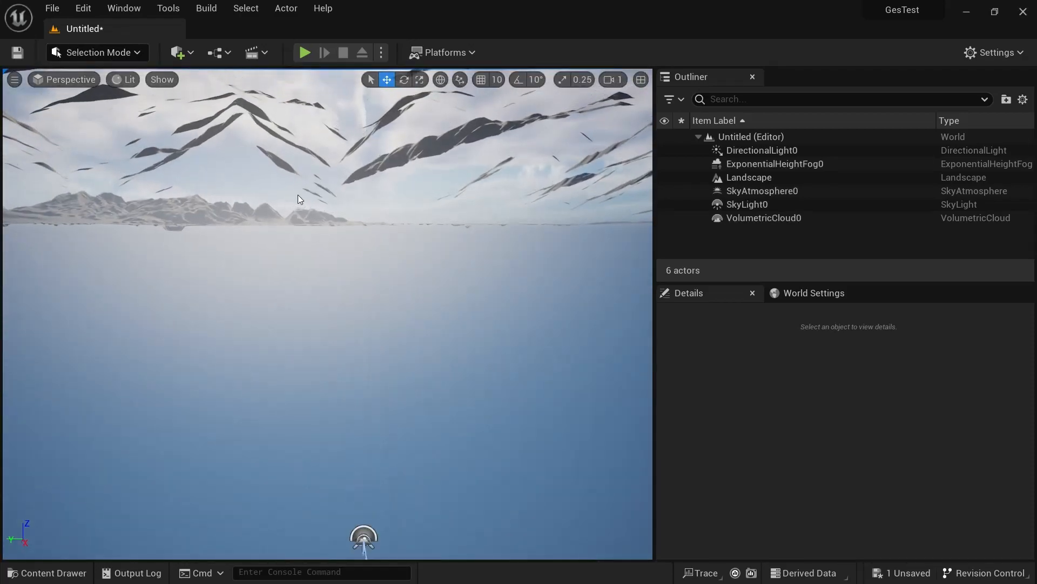
pyautogui.press('w')
pyautogui.moveTo(297, 190); pyautogui.dragTo(0, 362, button='right')
pyautogui.scroll(1, 0, 296)
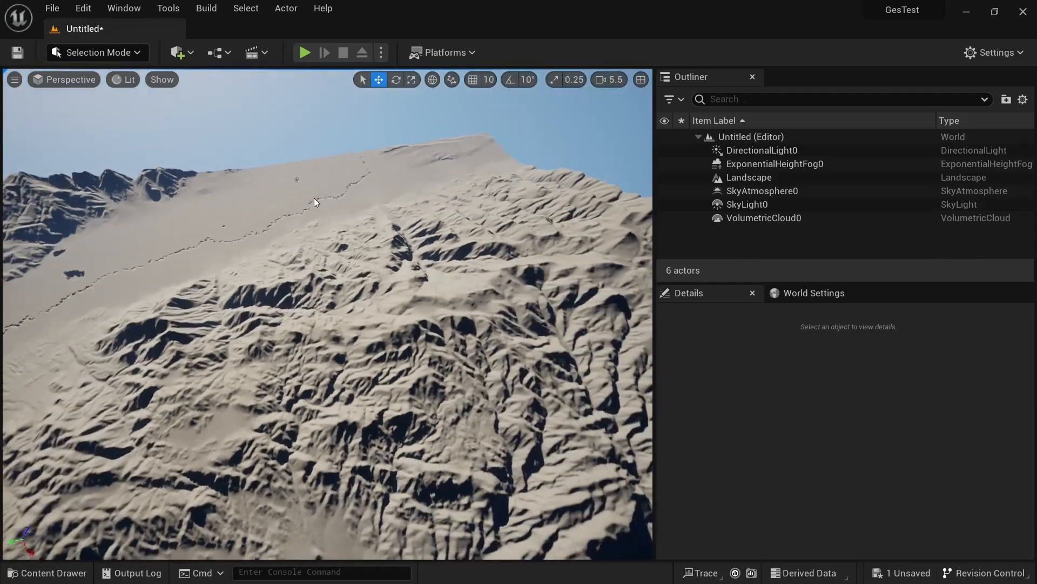
# Import the image map_image_width_2017_height_2017 into the Aproject content folder
pyautogui.click(47, 573)
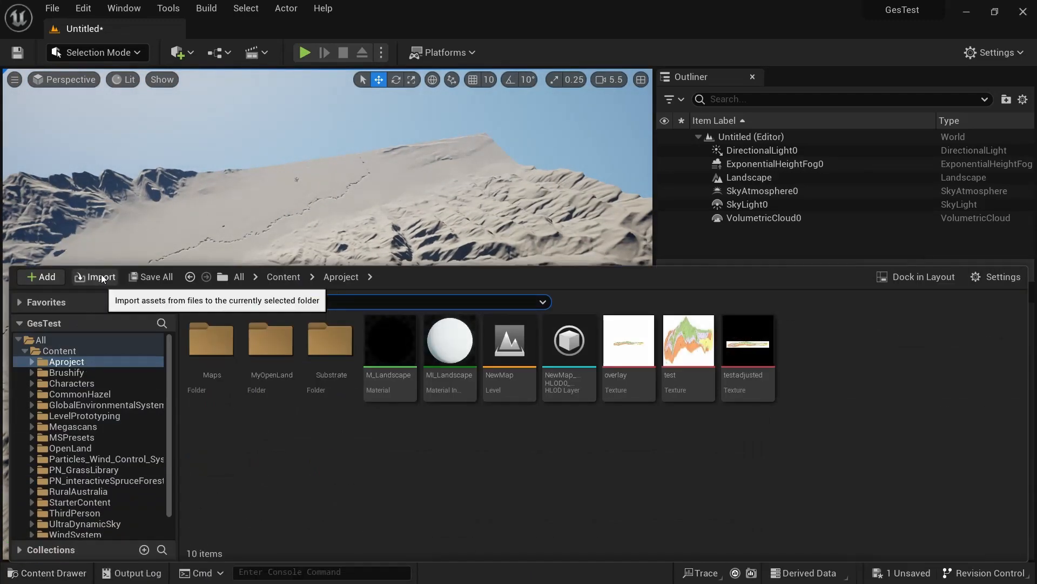
pyautogui.click(95, 277)
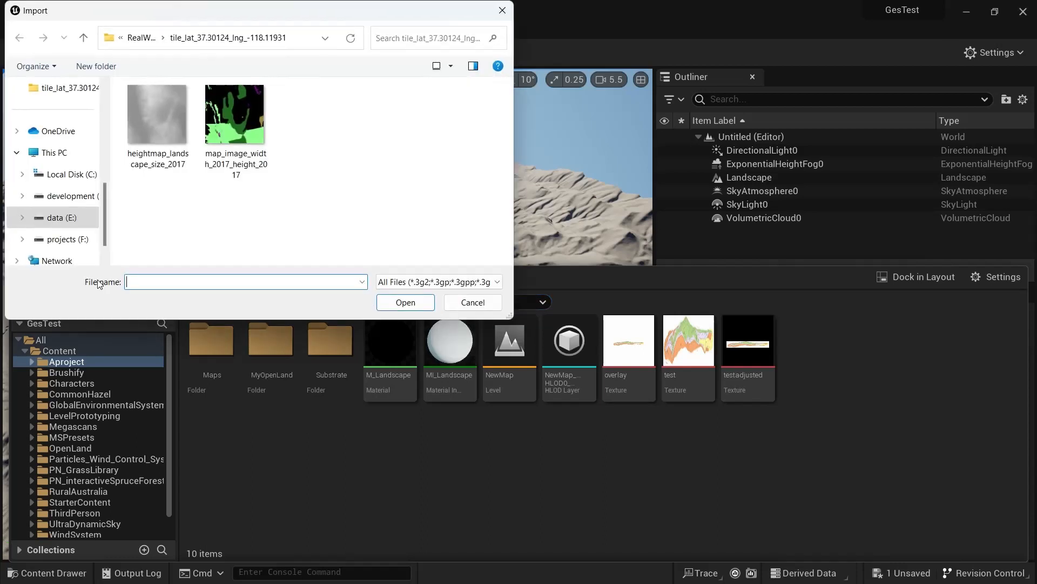
pyautogui.click(212, 111)
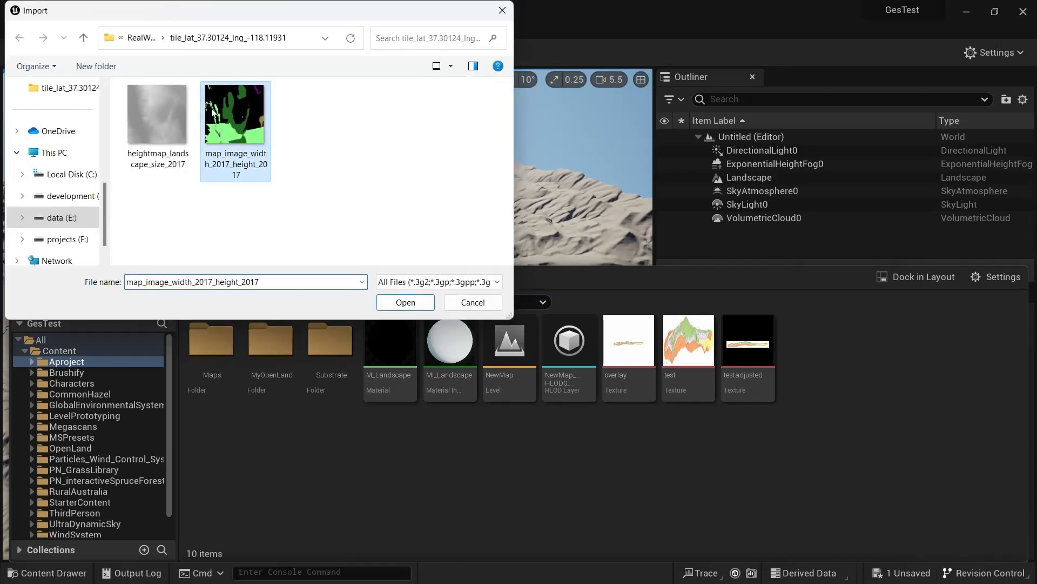
pyautogui.click(406, 303)
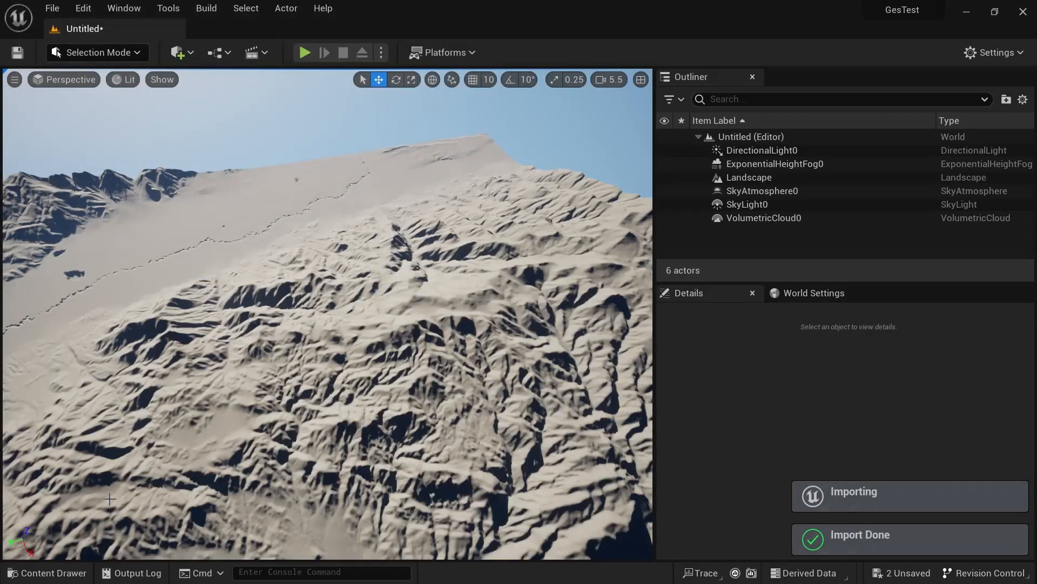
# Open the M_Landscape material in a floating window and delete its existing Texture Sample node
pyautogui.click(47, 572)
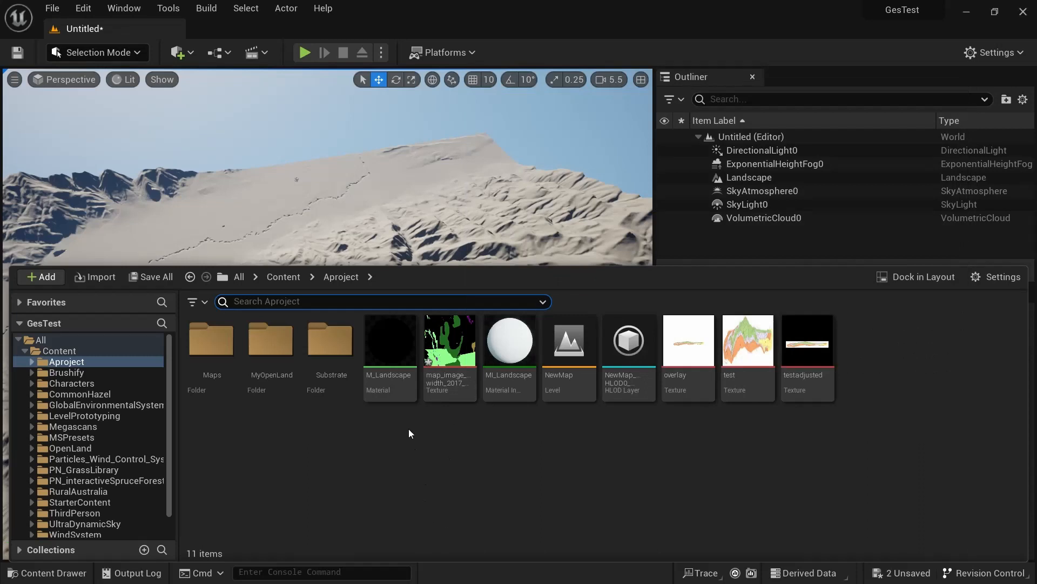
pyautogui.moveTo(378, 350)
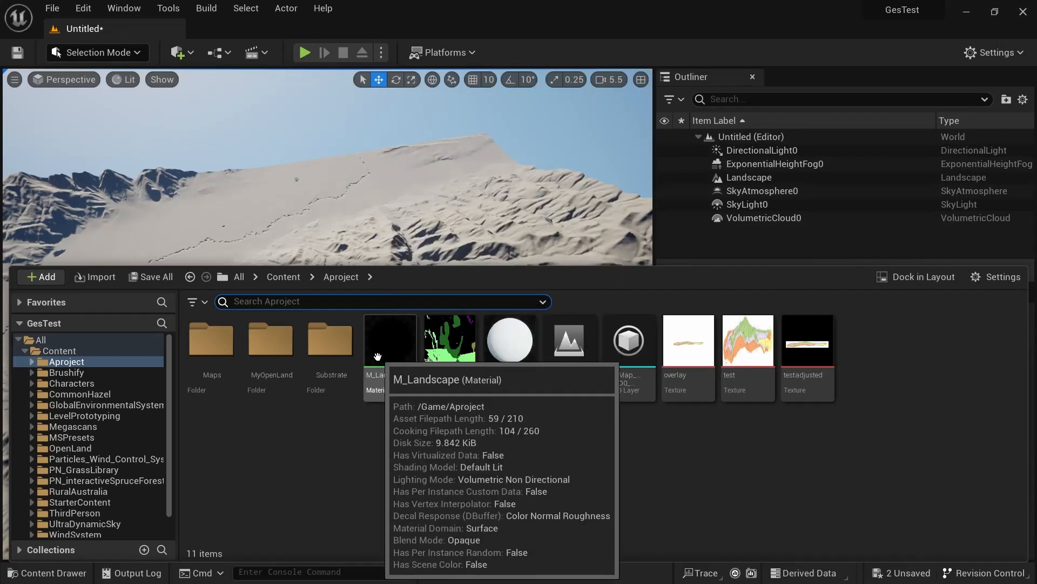
pyautogui.doubleClick(377, 355)
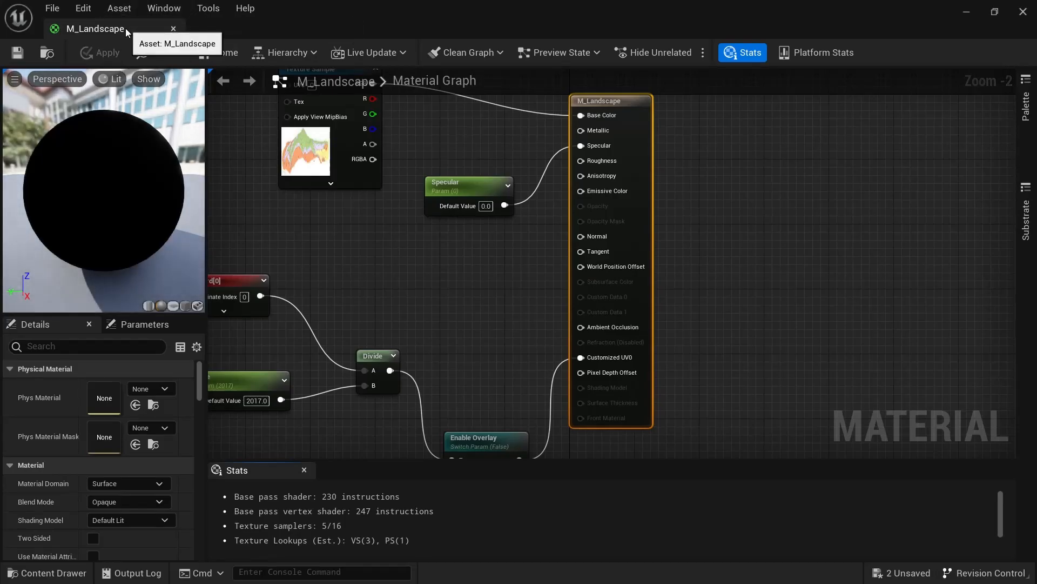
pyautogui.moveTo(125, 28); pyautogui.dragTo(198, 102)
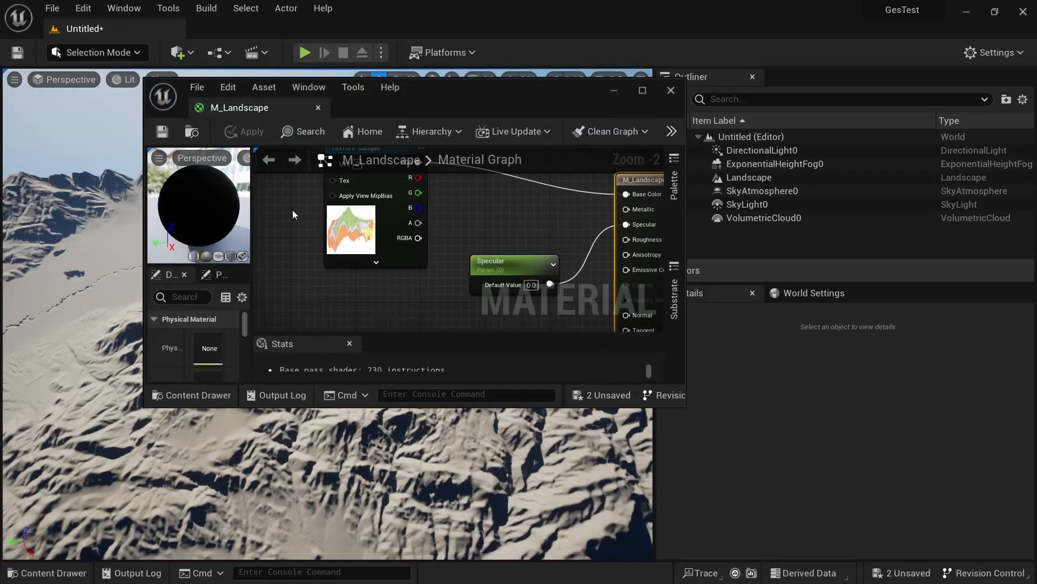
pyautogui.moveTo(293, 266); pyautogui.dragTo(307, 307, button='right')
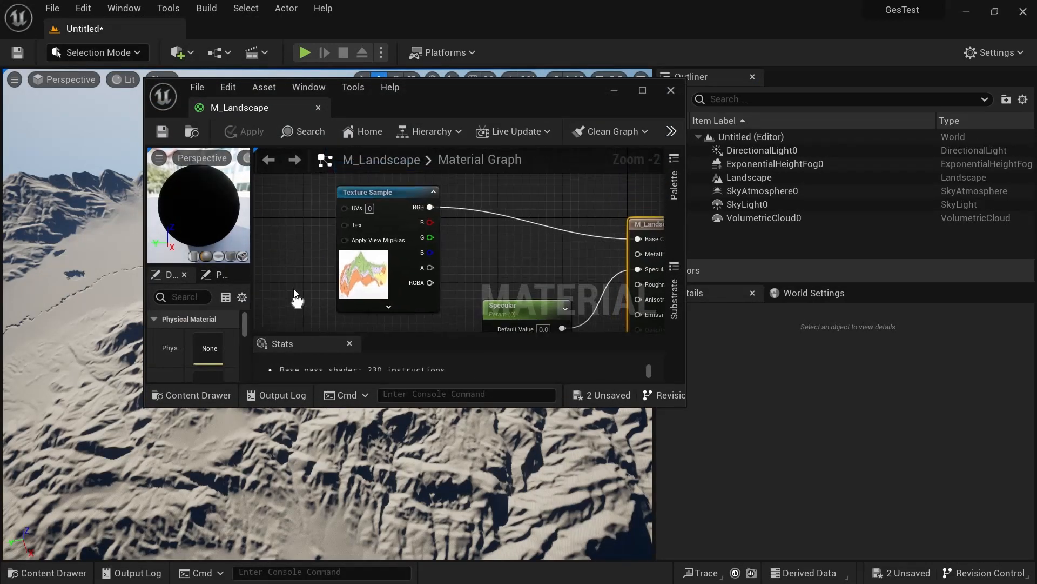
pyautogui.click(387, 198)
pyautogui.press('Delete')
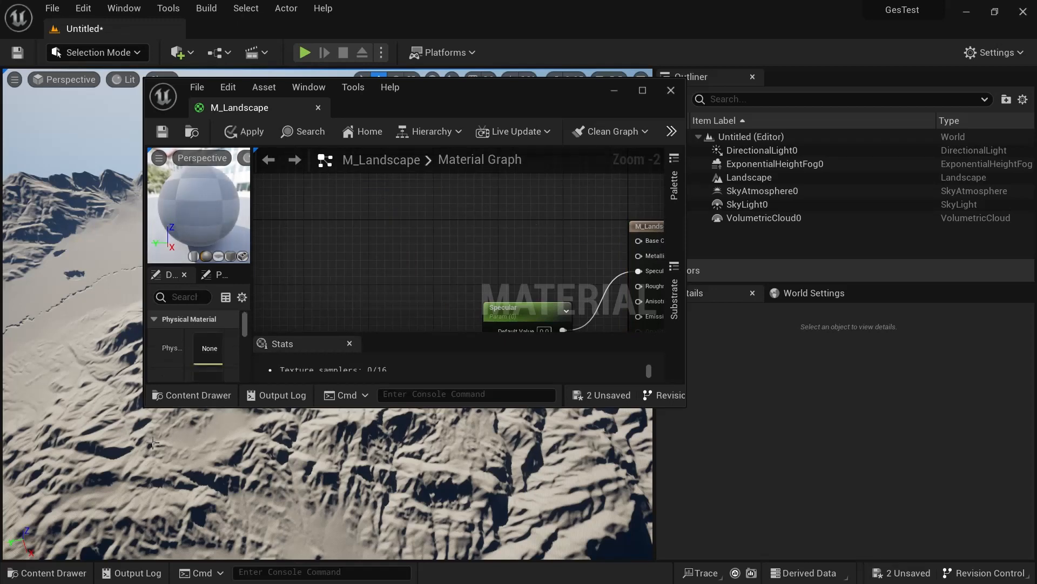
# Add the imported map_image_width_2017_height_2017 texture to the M_Landscape material graph as a Texture Sample, and maximize the material editor
pyautogui.click(46, 573)
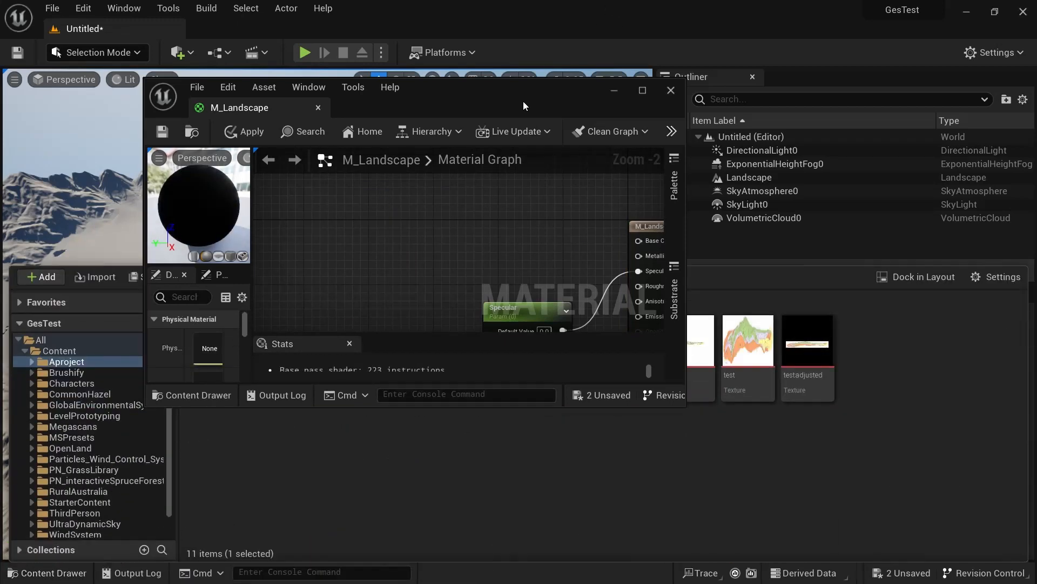
pyautogui.moveTo(523, 102); pyautogui.dragTo(915, 72)
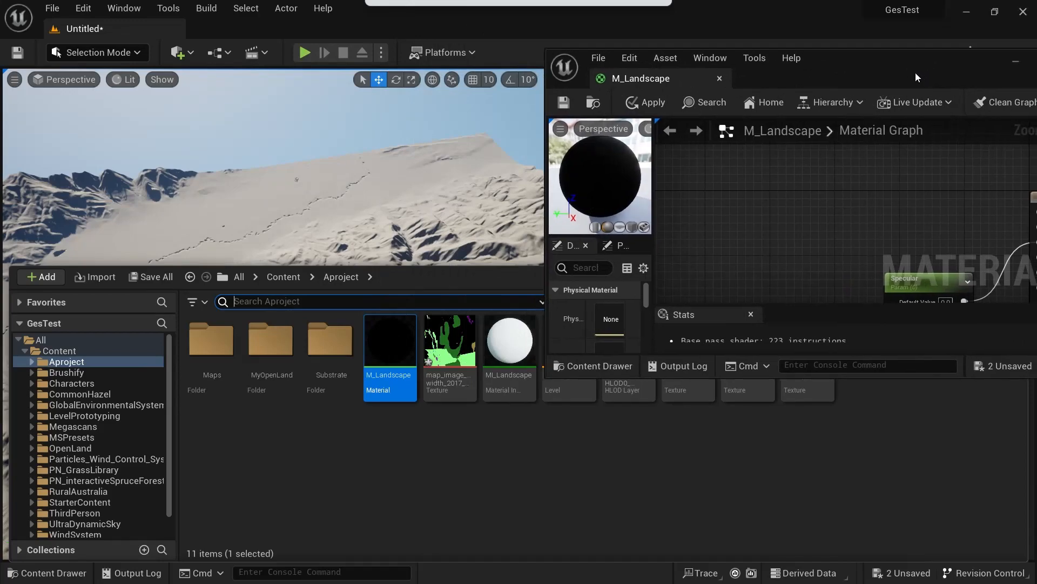
pyautogui.moveTo(450, 341); pyautogui.dragTo(734, 210)
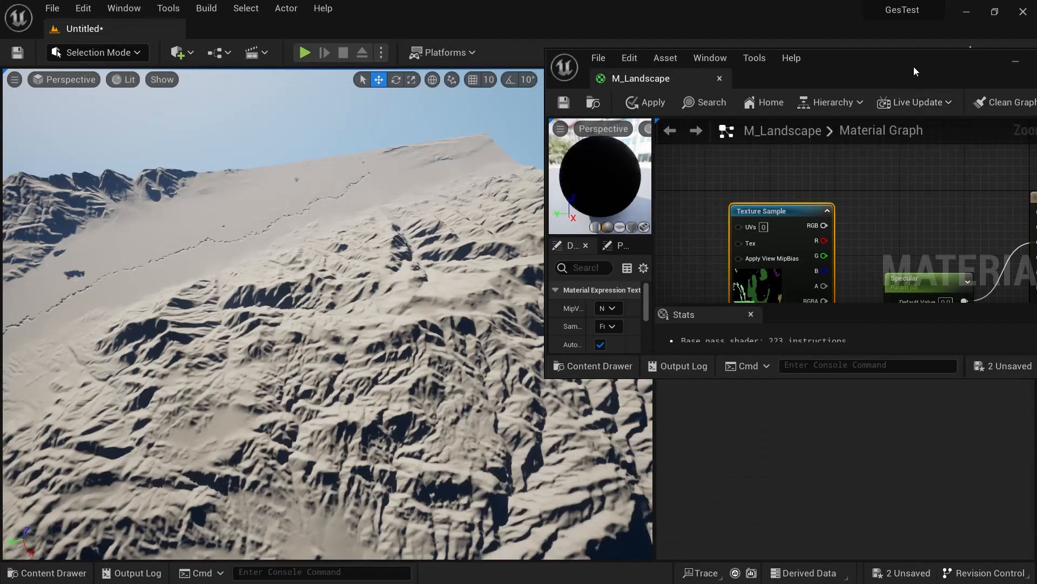
pyautogui.doubleClick(913, 66)
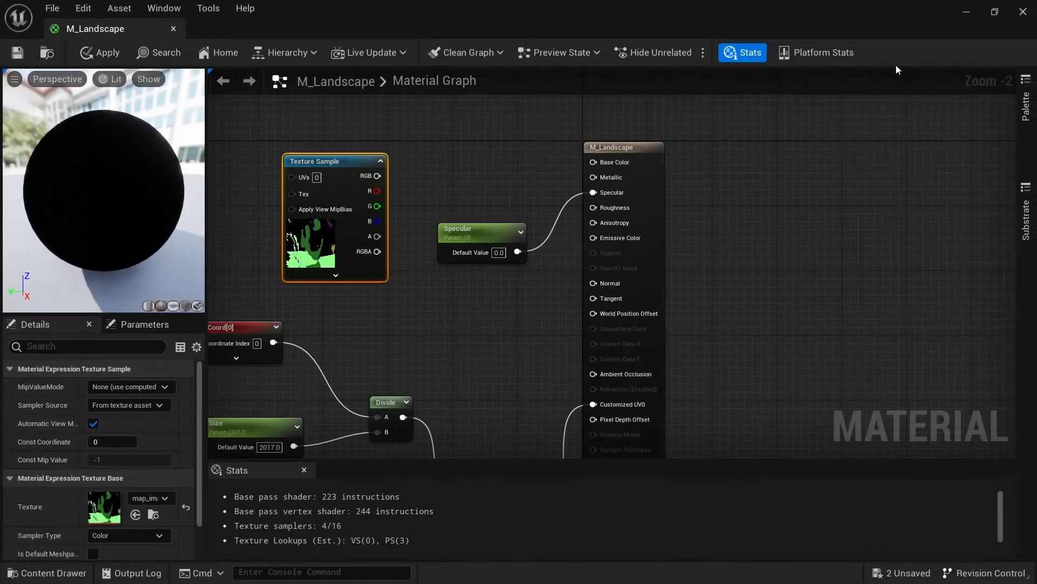
# Connect the new Texture Sample's RGB output to the material's Base Color, then save and close M_Landscape
pyautogui.moveTo(377, 176); pyautogui.dragTo(591, 164)
pyautogui.moveTo(527, 161); pyautogui.dragTo(478, 348, button='right')
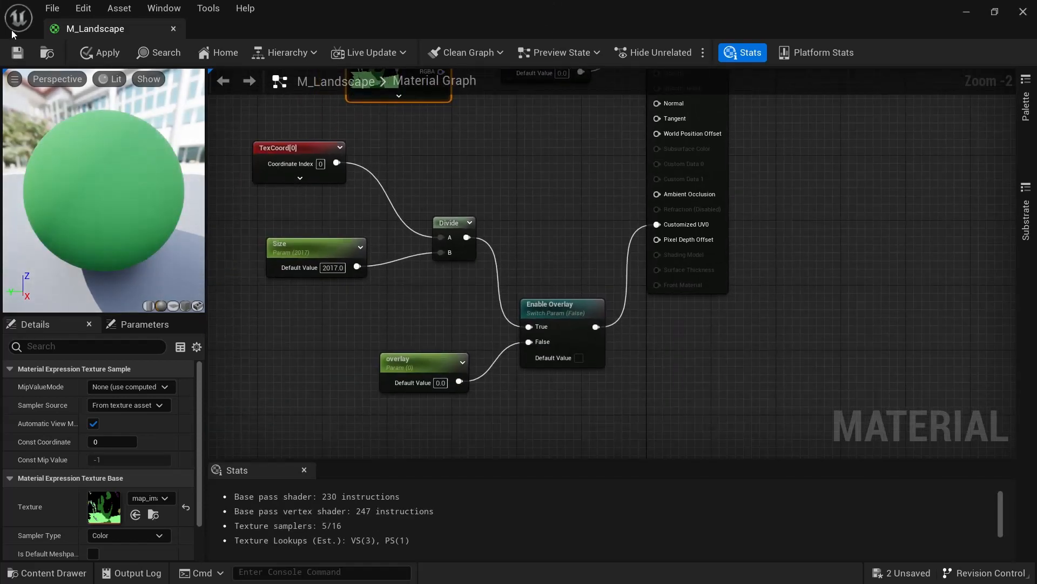
pyautogui.click(17, 55)
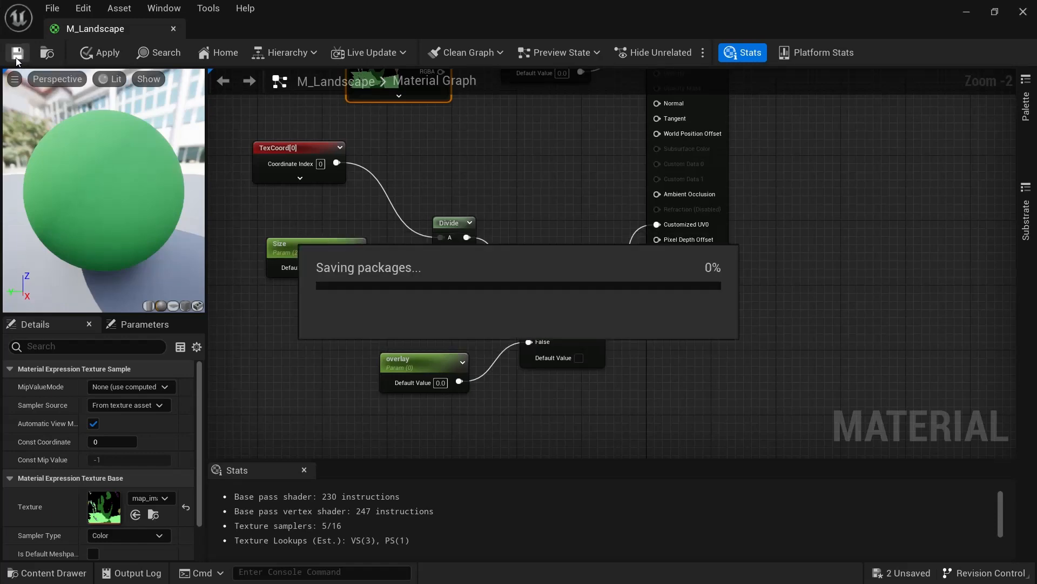
pyautogui.click(172, 29)
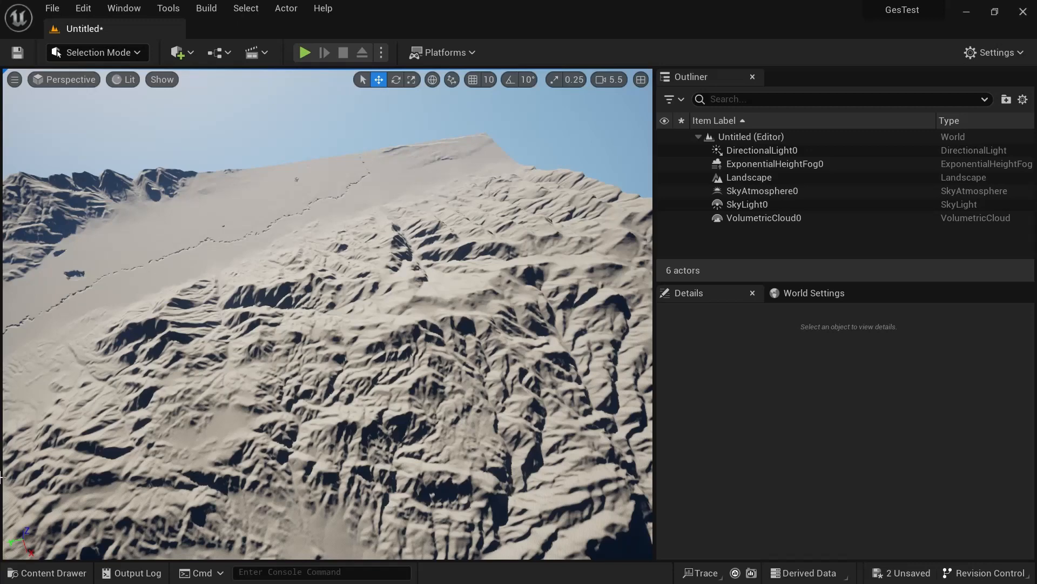
pyautogui.click(47, 573)
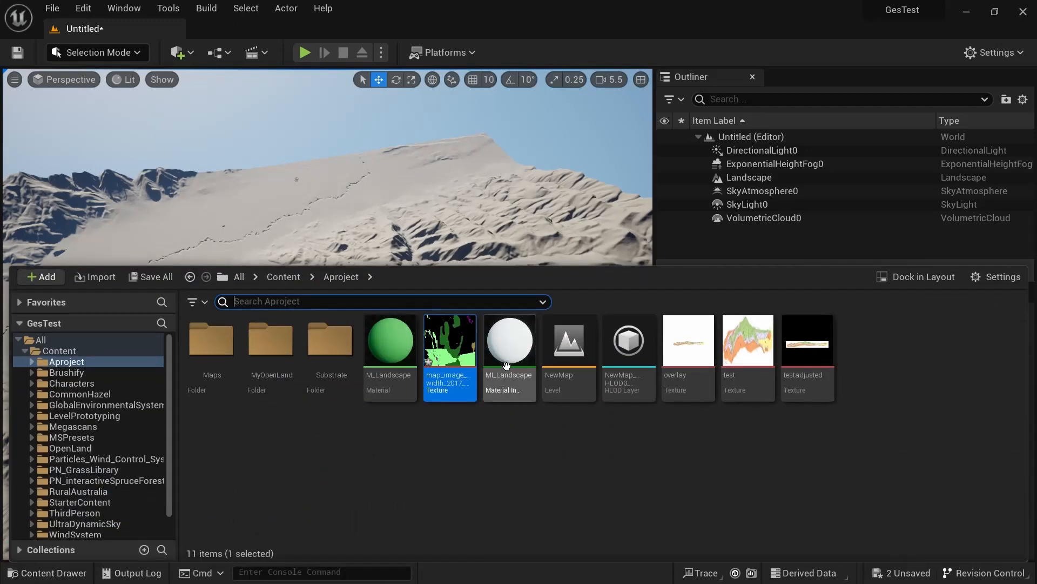
pyautogui.rightClick(389, 349)
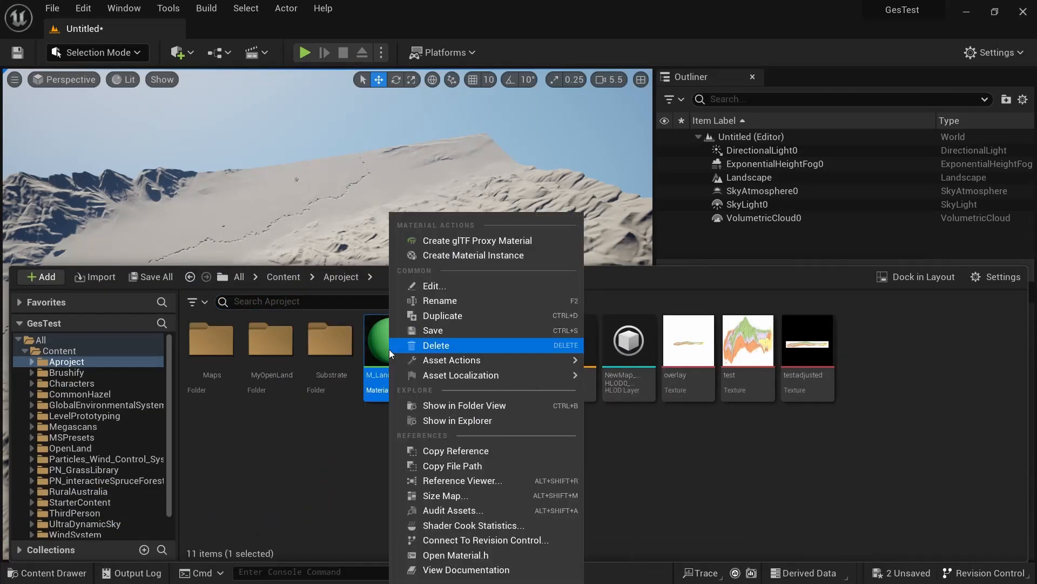
pyautogui.click(660, 527)
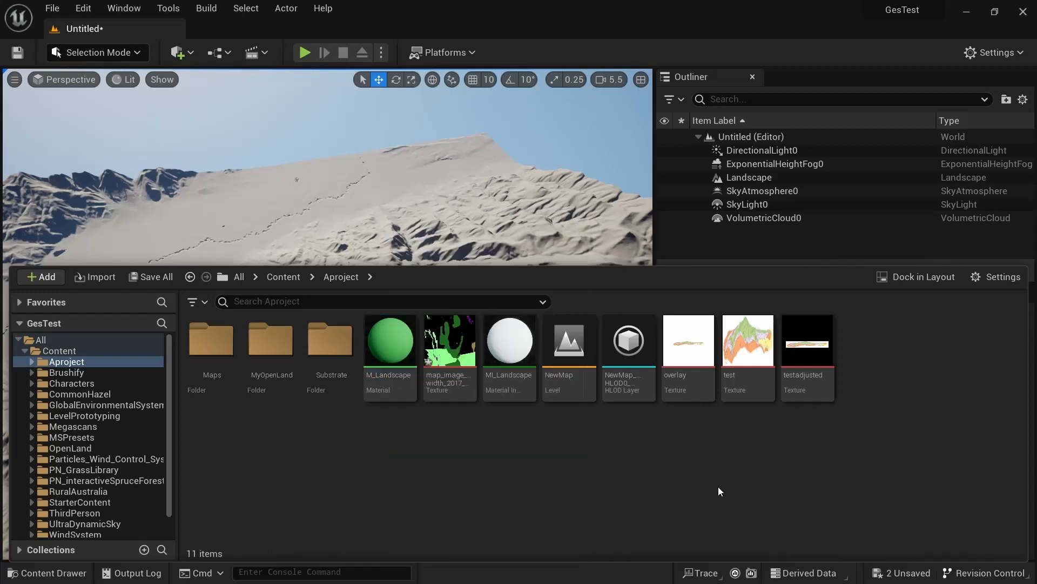
# Assign the MI_Landscape material instance from the Aproject folder as the Landscape actor's landscape material and view the whole terrain
pyautogui.click(745, 177)
pyautogui.click(47, 573)
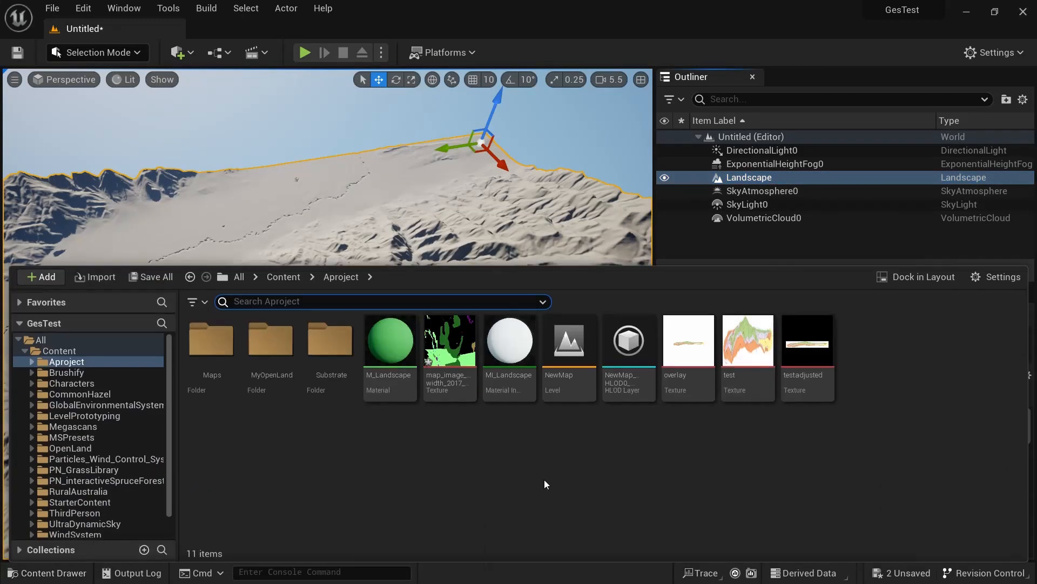
pyautogui.click(509, 351)
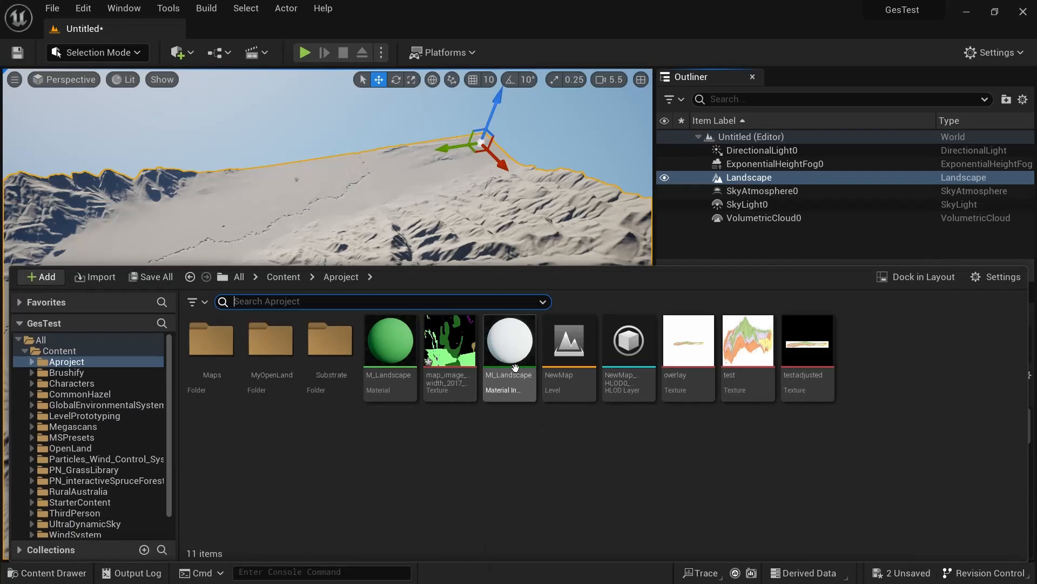
pyautogui.click(762, 181)
pyautogui.scroll(-5, 884, 480)
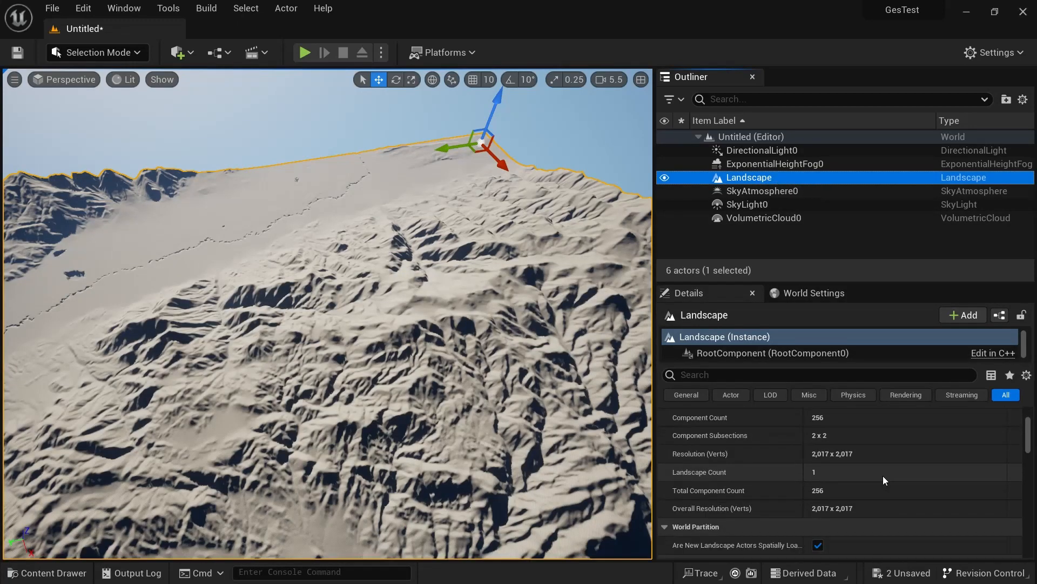
pyautogui.scroll(-4, 884, 480)
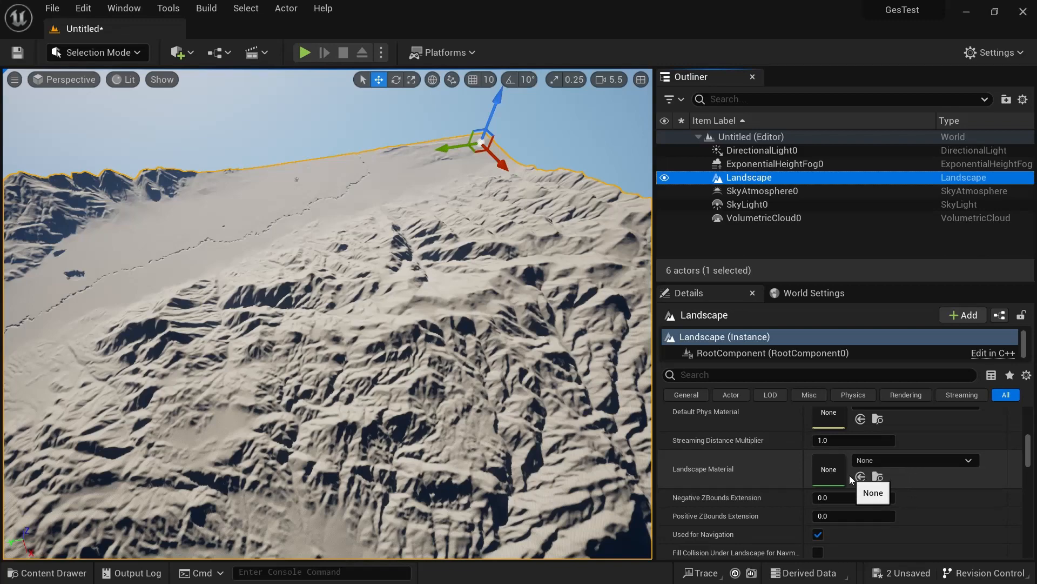
pyautogui.click(859, 477)
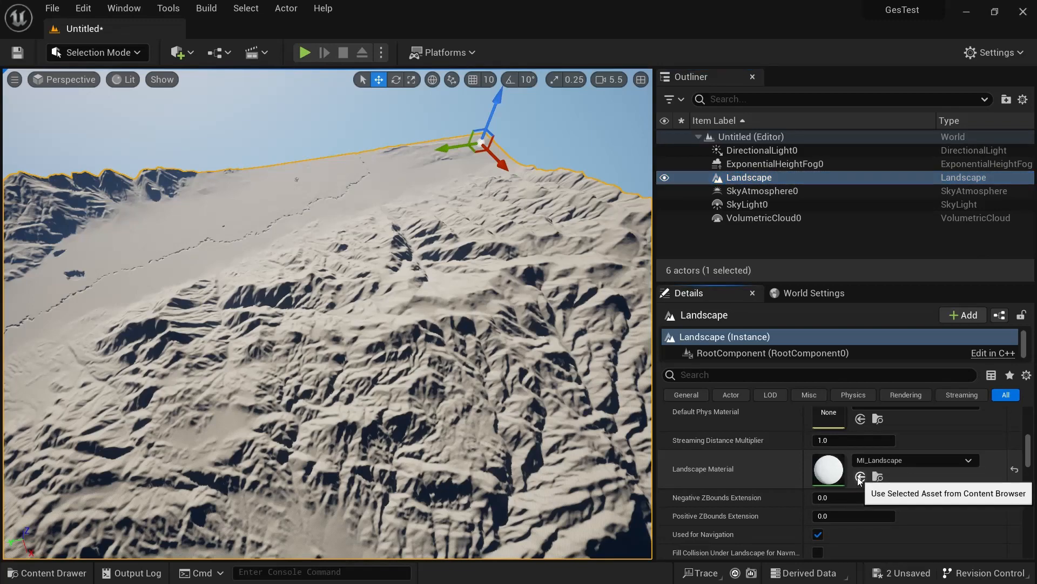
pyautogui.moveTo(273, 267); pyautogui.dragTo(1, 345, button='right')
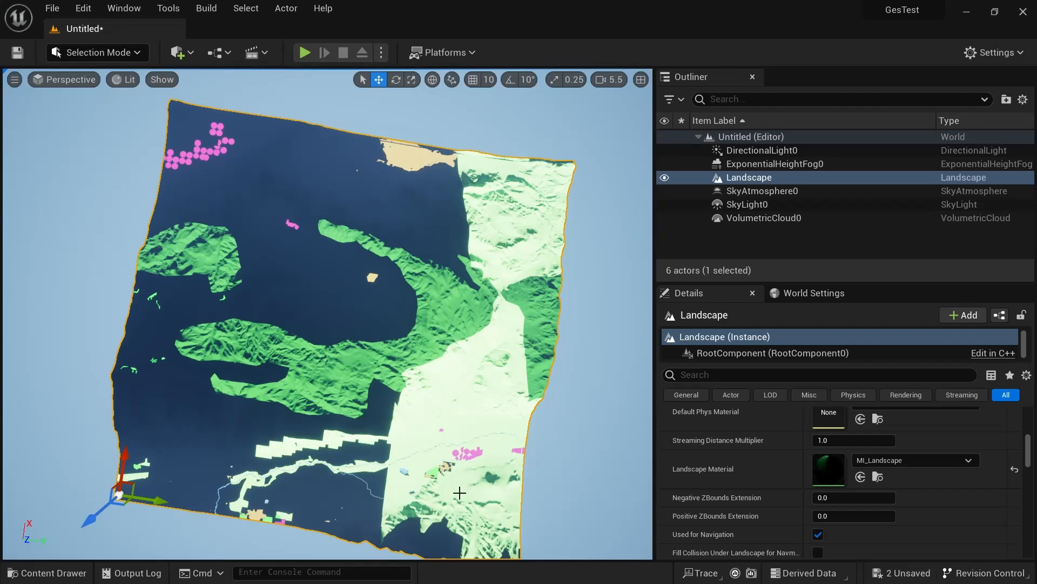
# Switch to the browser and show the Weight Map for Unreal style's layers in Mapbox Studio, closing the Share & develop dialog
pyautogui.press('super')
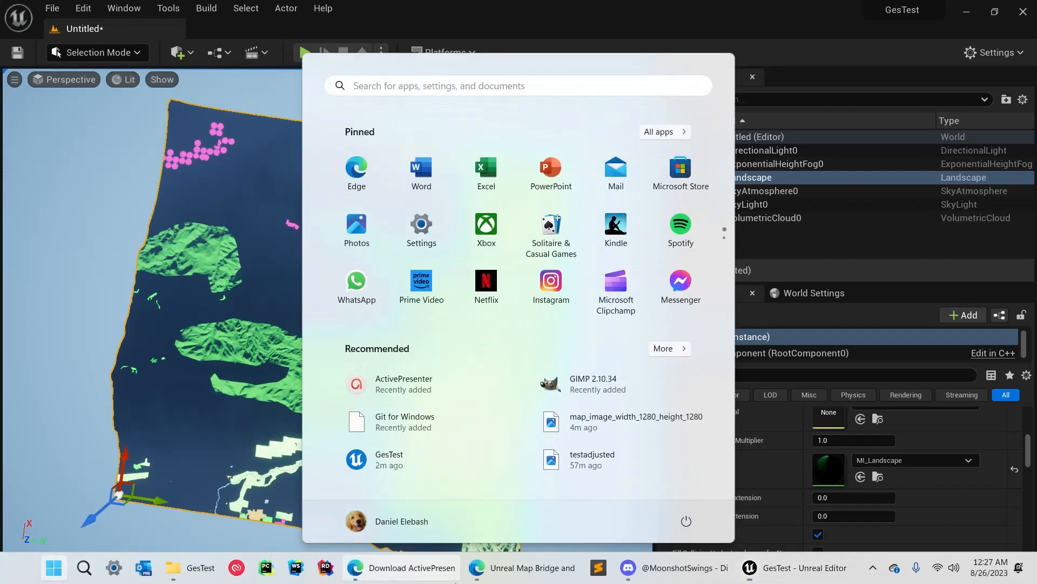
pyautogui.moveTo(426, 580)
pyautogui.click(503, 503)
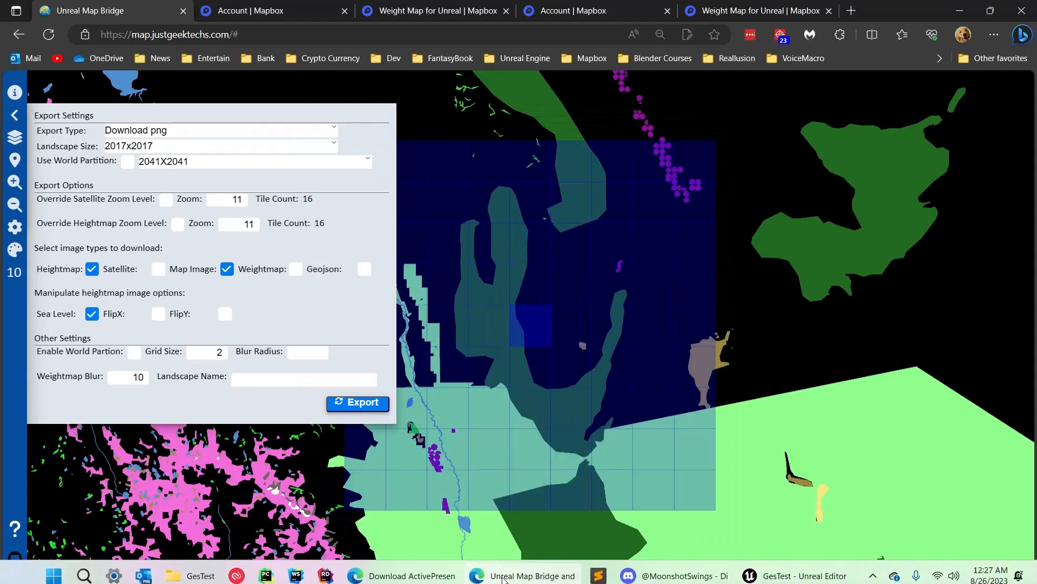
pyautogui.click(568, 8)
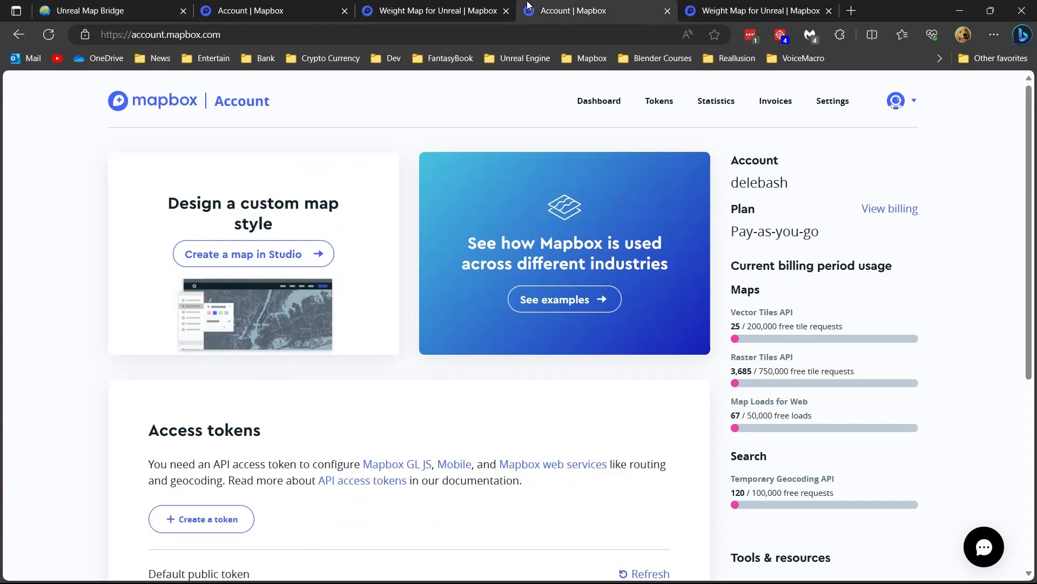
pyautogui.click(451, 10)
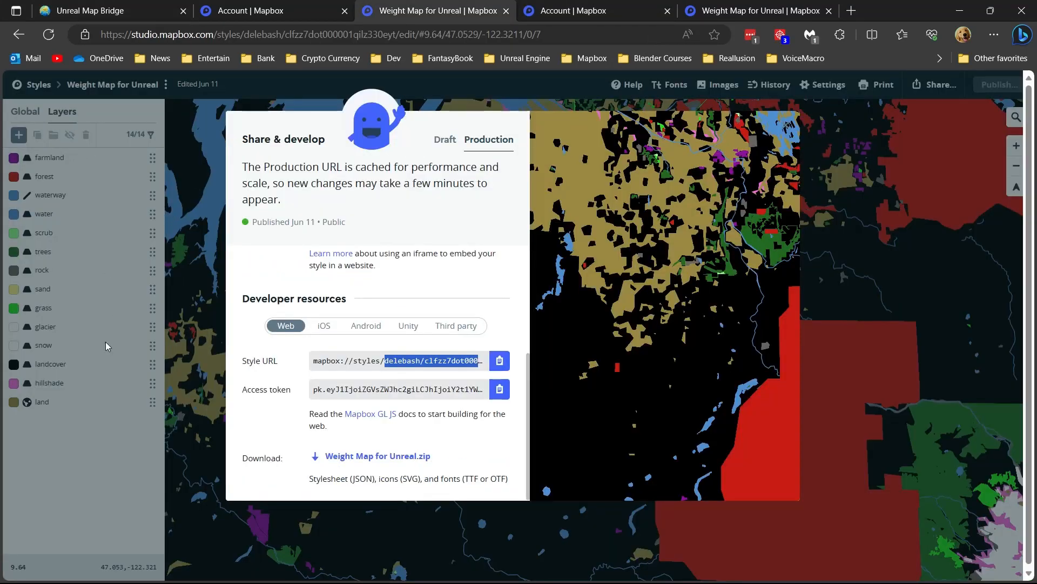
pyautogui.click(70, 488)
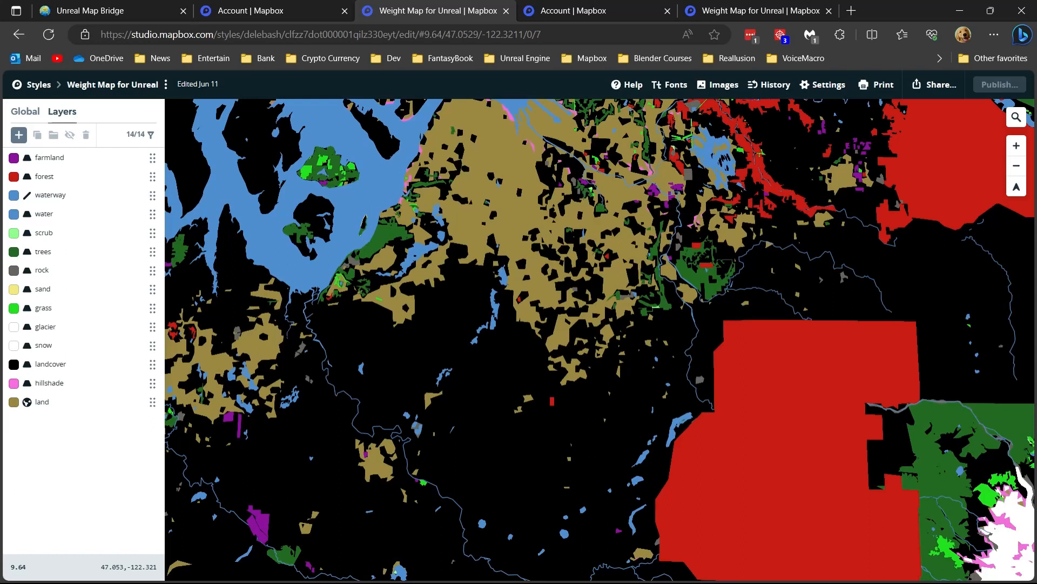
pyautogui.click(881, 572)
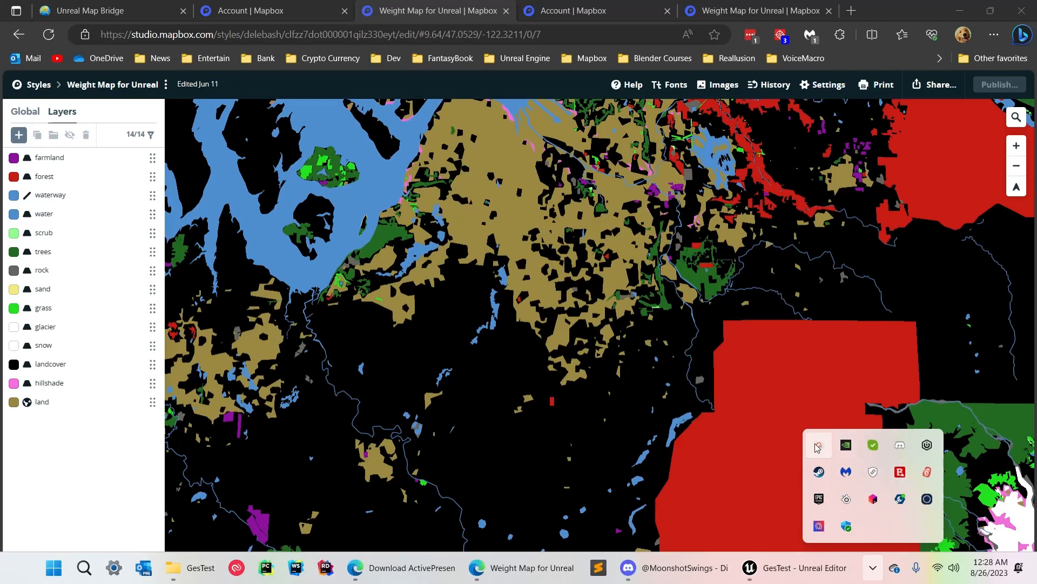
pyautogui.click(777, 466)
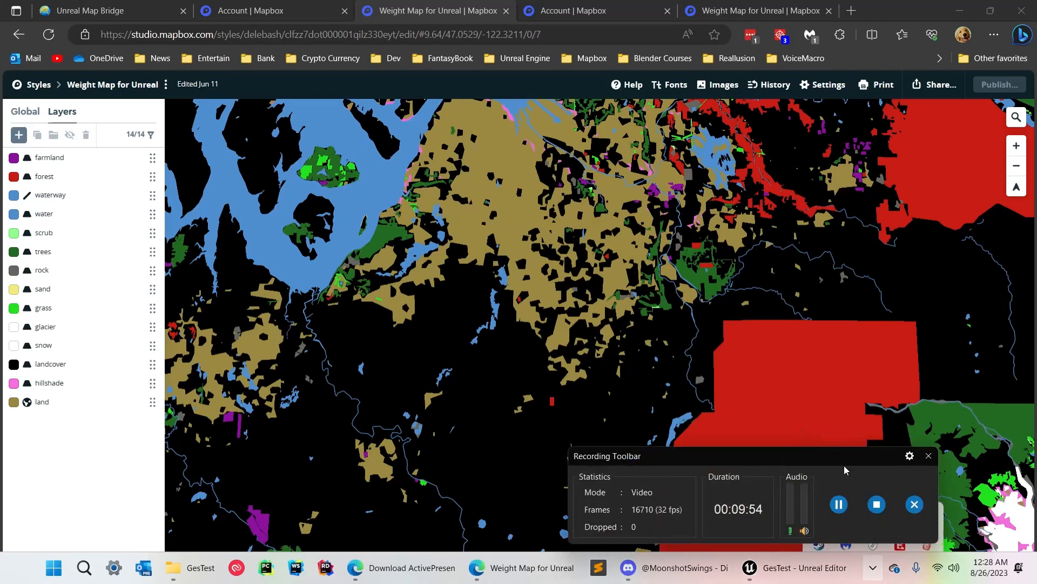